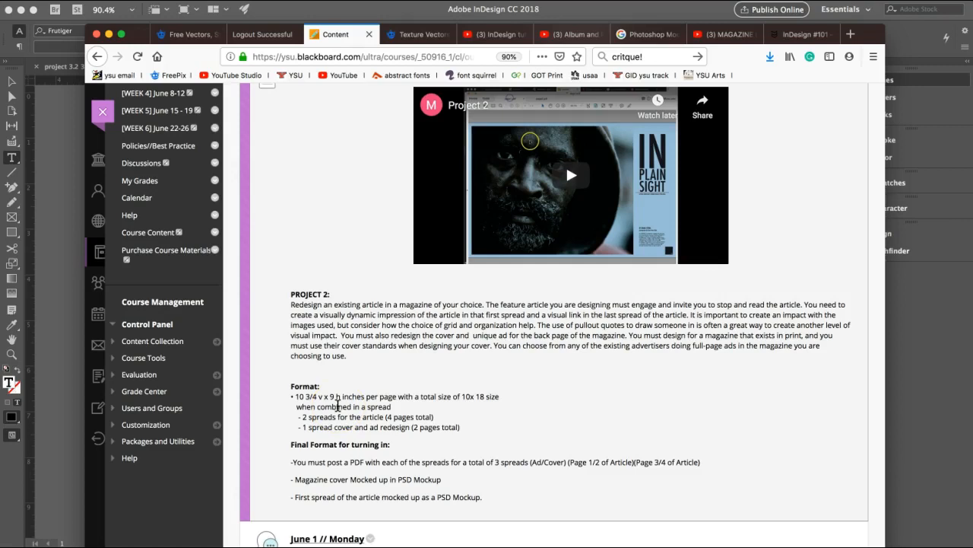
Step: Switch to InDesign and display the A-Master page of the project 1 document
click(64, 299)
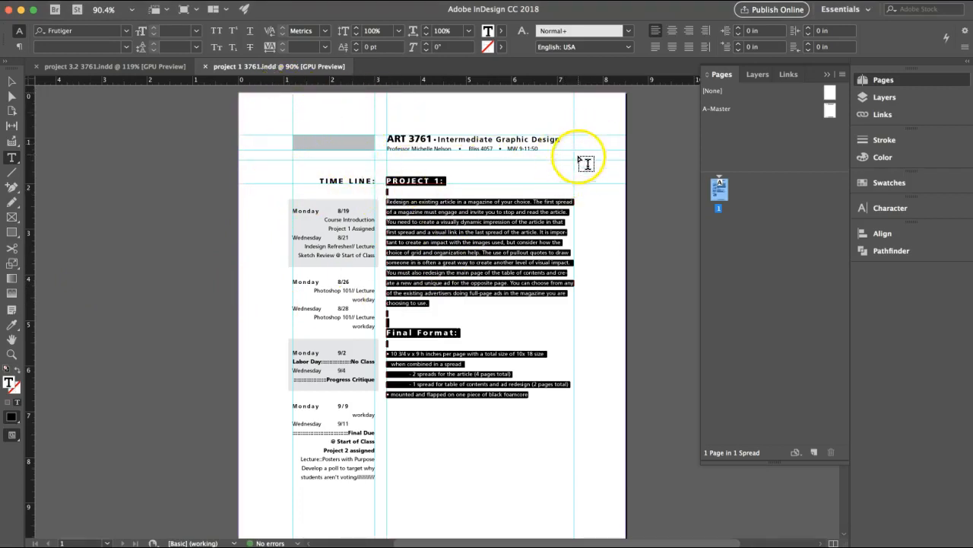
double_click(830, 109)
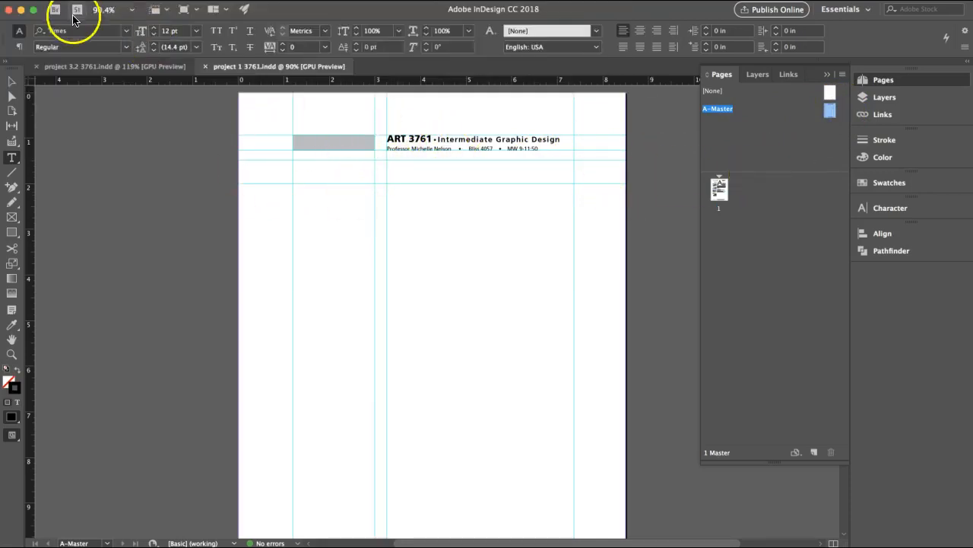
click(97, 3)
mouse_move(190, 7)
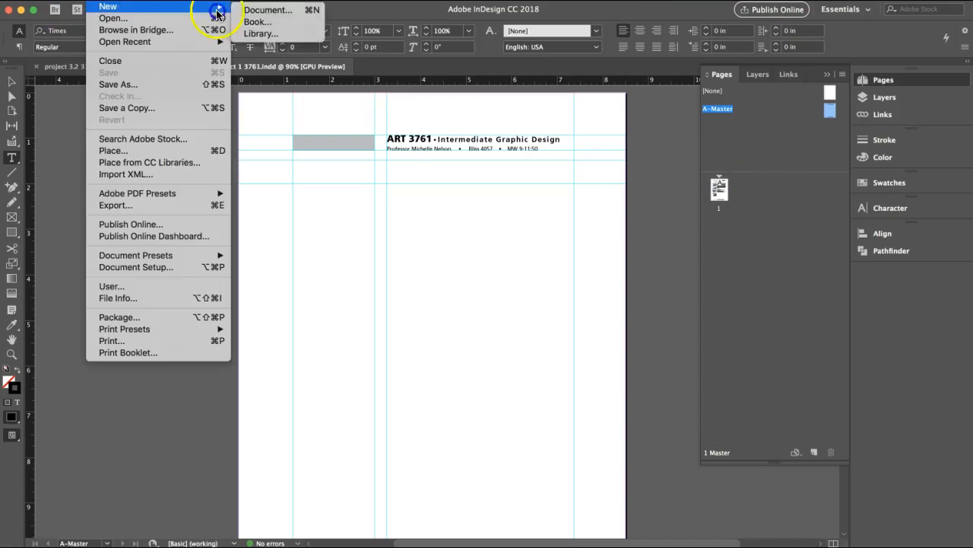
click(276, 11)
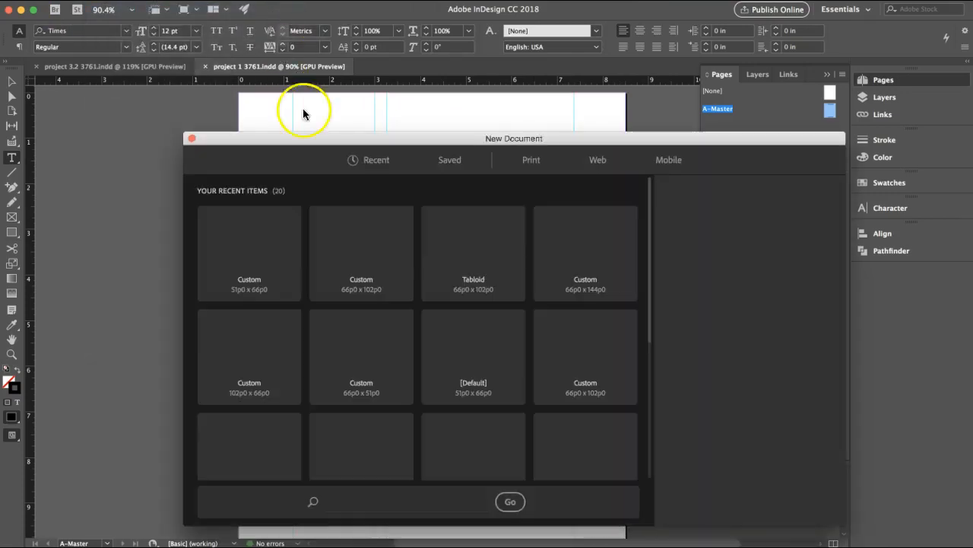
drag(304, 139, 173, 98)
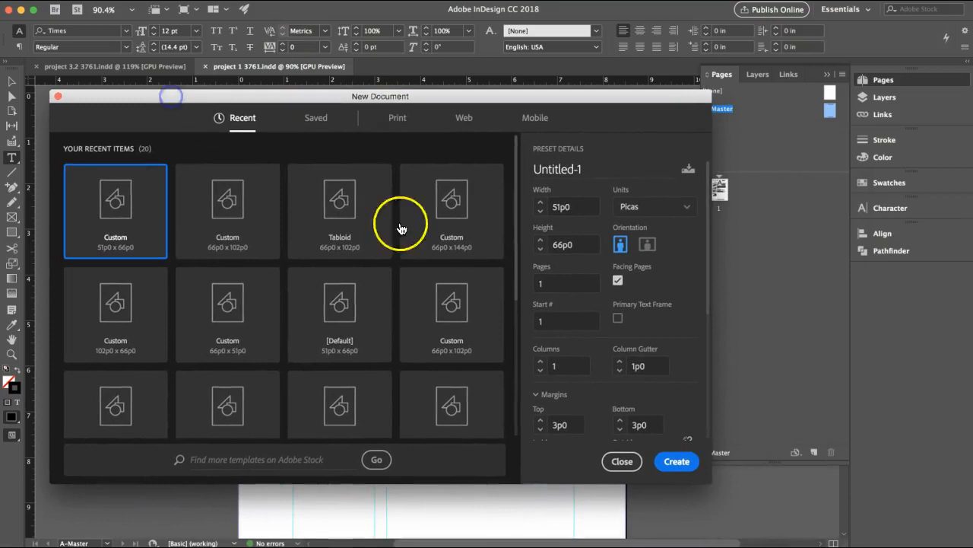
click(623, 462)
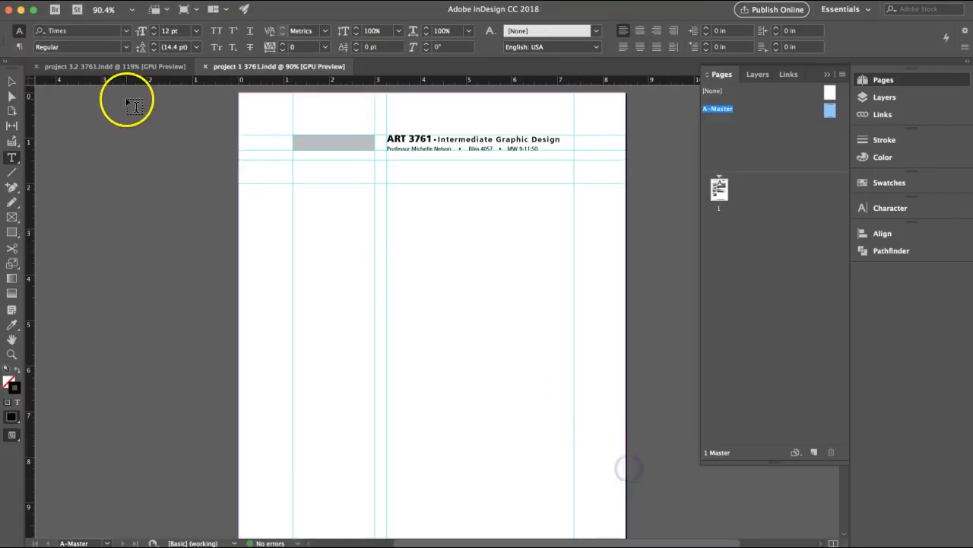
Step: Start a new document and set its units to inches
click(97, 0)
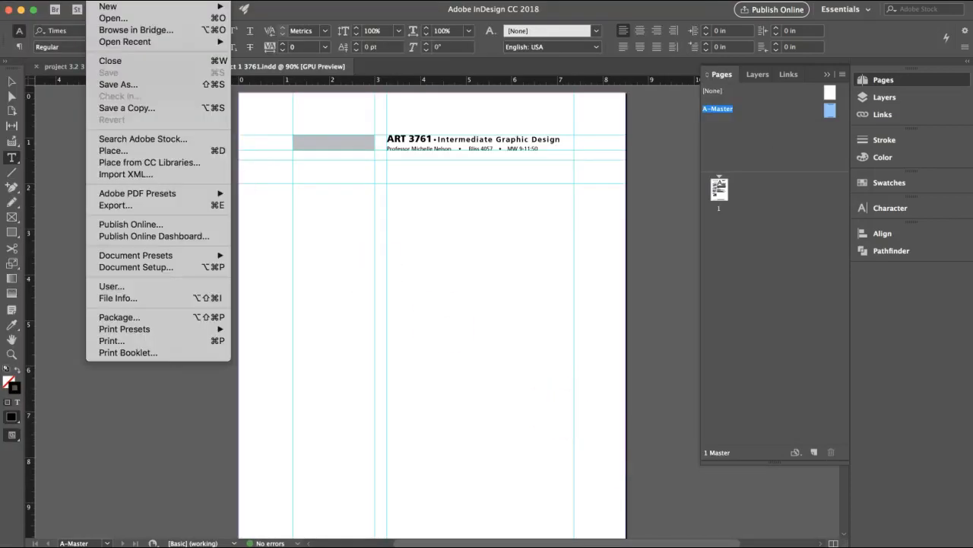
mouse_move(104, 9)
click(279, 71)
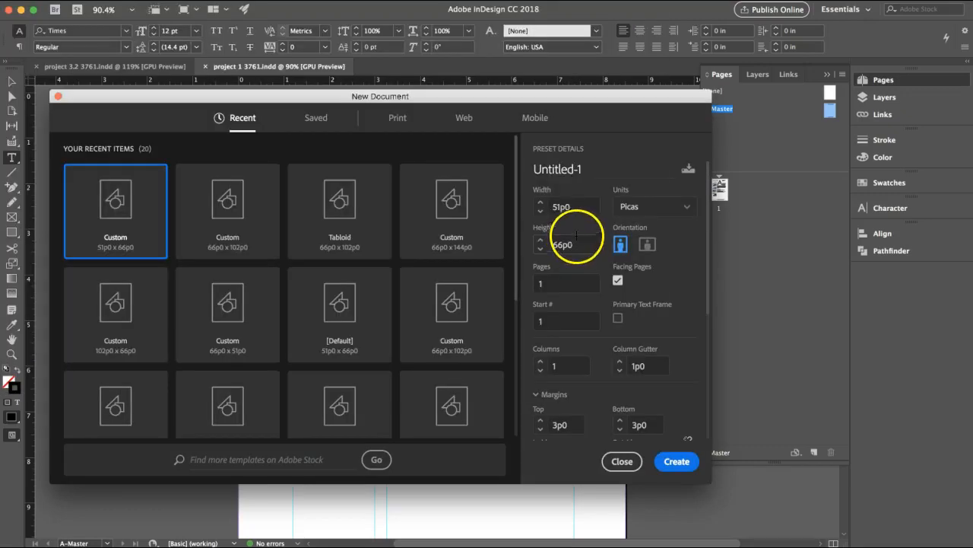
click(654, 209)
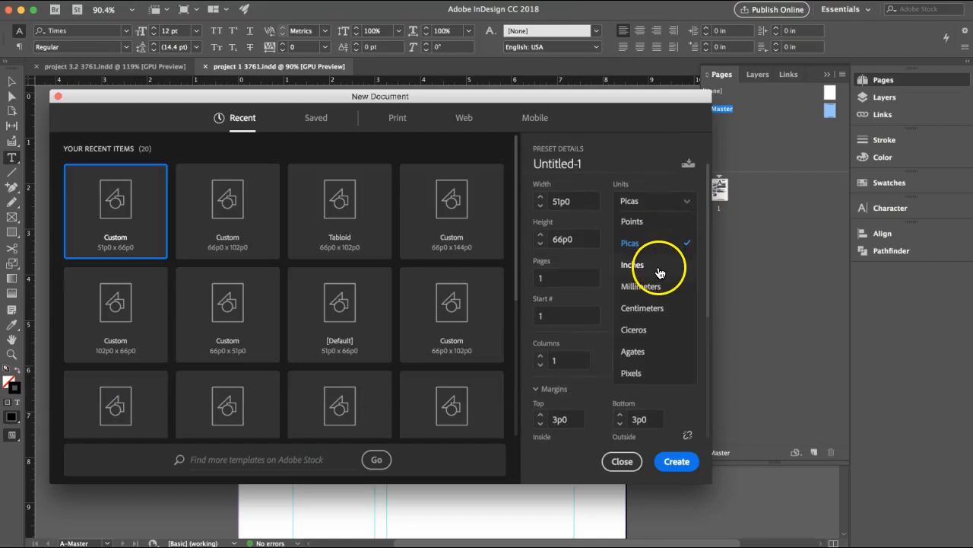
click(632, 265)
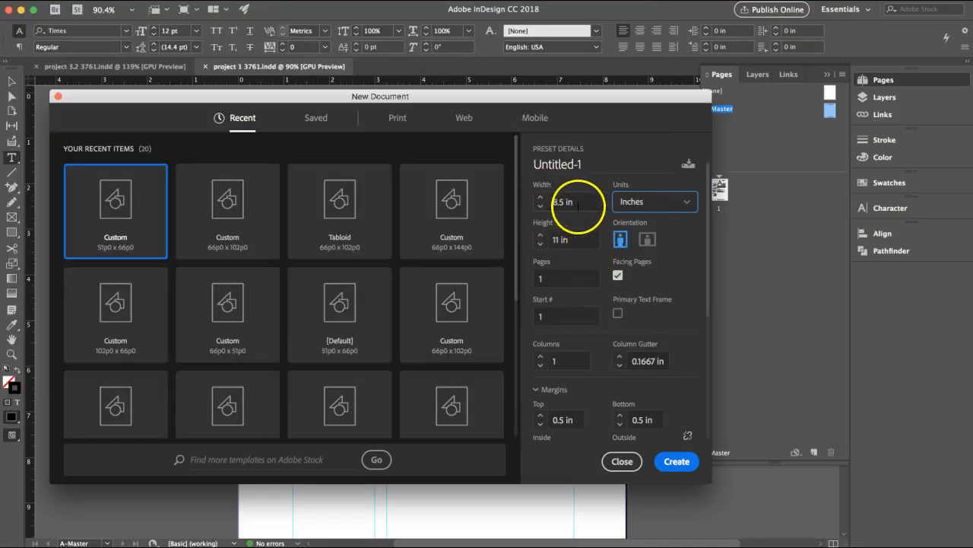
Step: Set the document to 9 in wide, 10.75 in high and 7 pages, and create it
drag(591, 203, 524, 204)
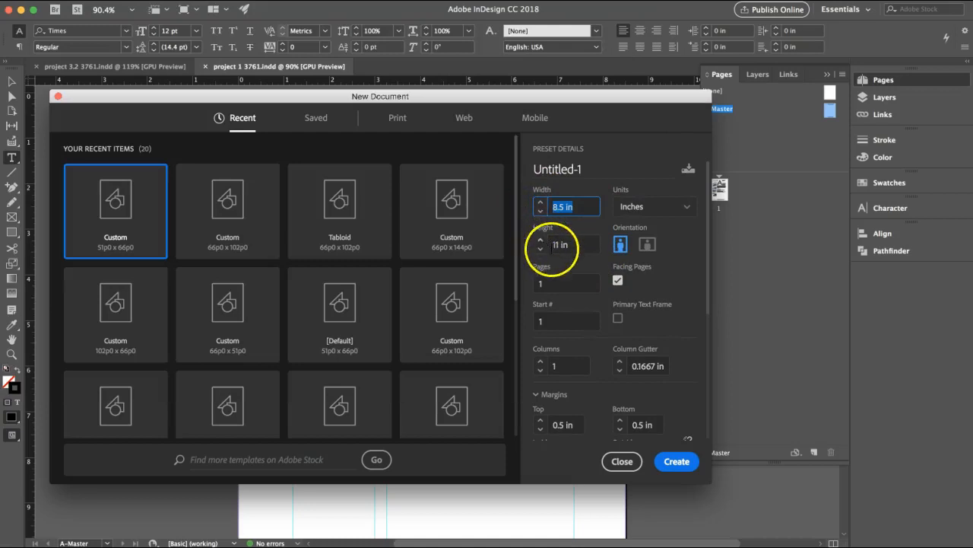
text(9)
drag(578, 244, 530, 243)
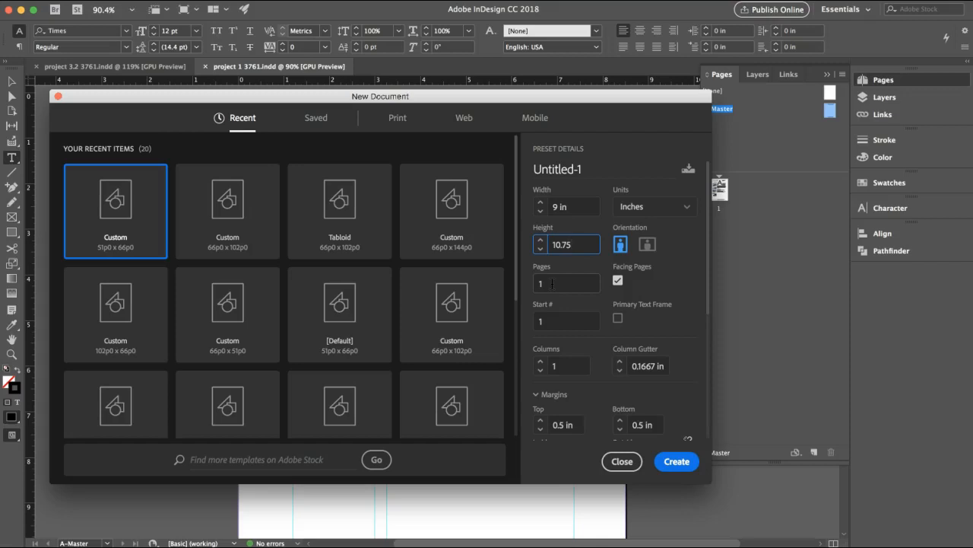
scroll(552, 283, down, 1)
click(555, 275)
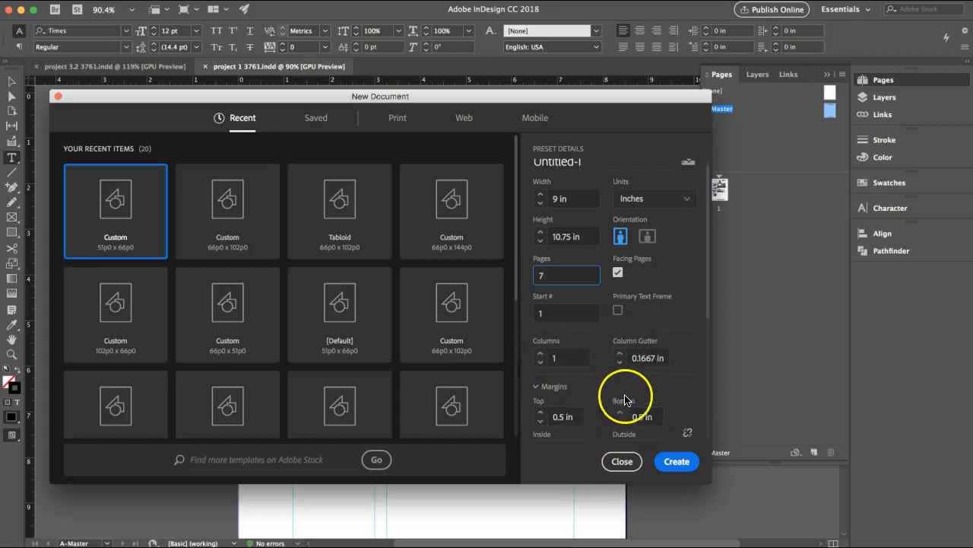
click(669, 467)
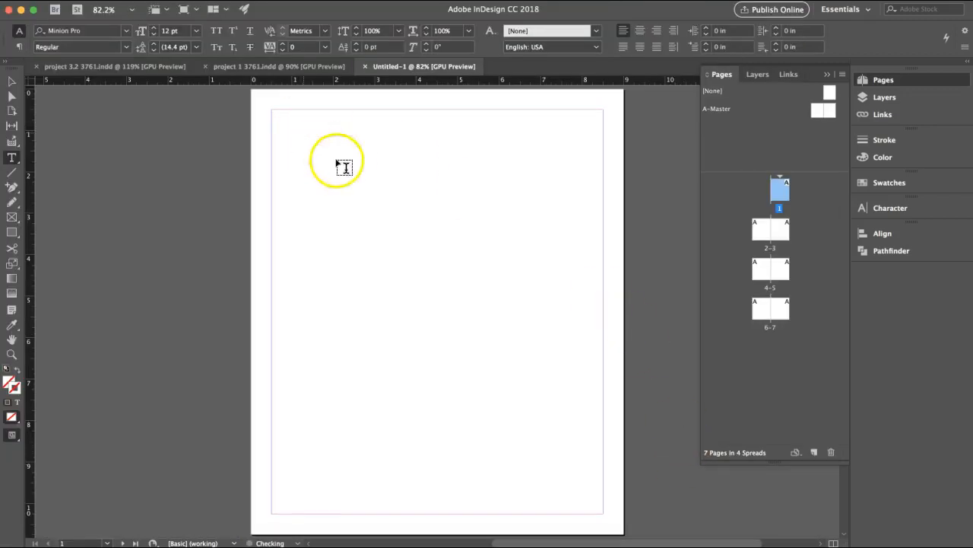
Step: Start another new document with the last-used page settings and set its top margin to 0
click(99, 2)
mouse_move(122, 6)
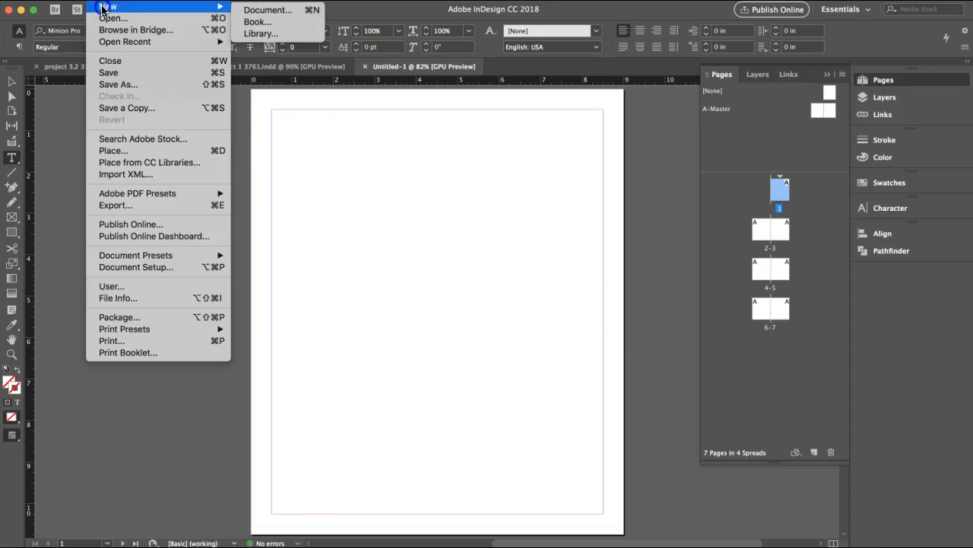
click(255, 8)
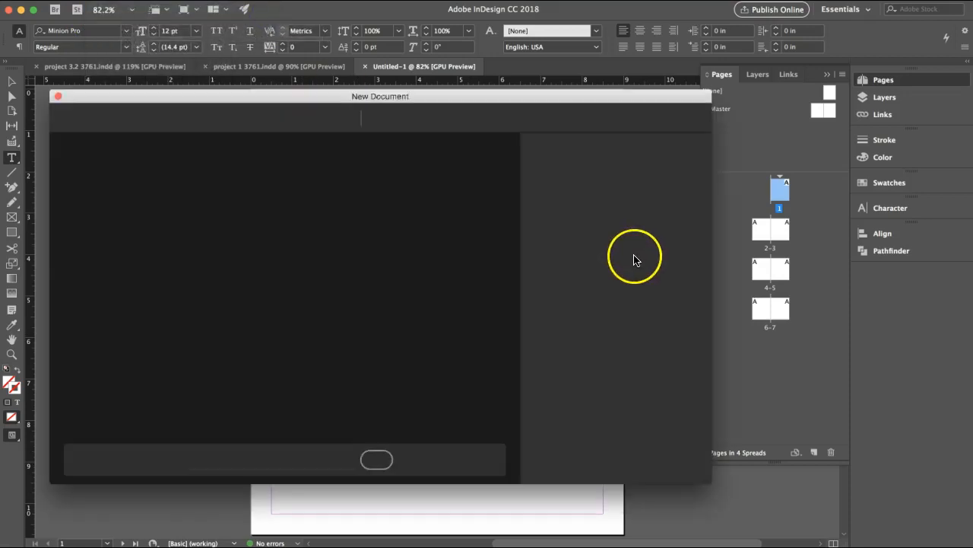
scroll(647, 334, down, 3)
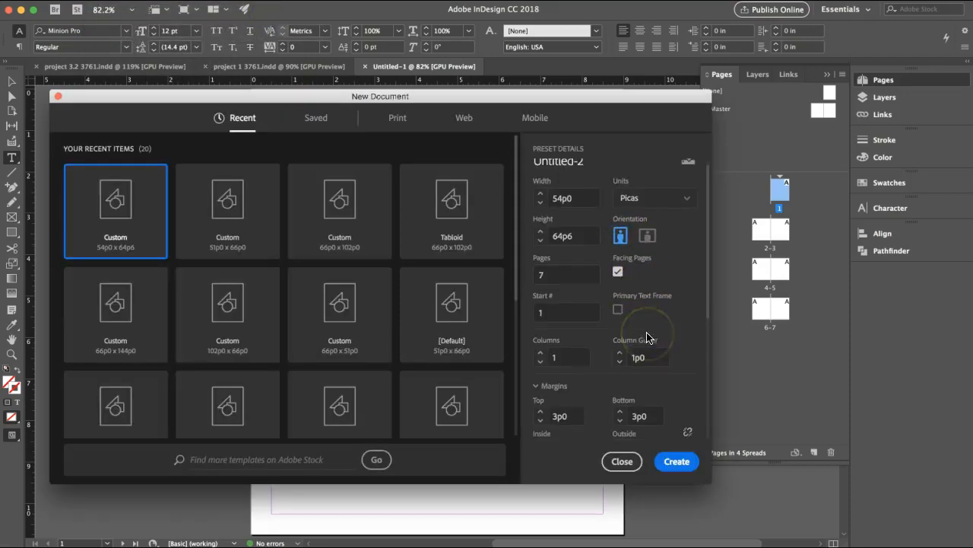
scroll(628, 306, down, 8)
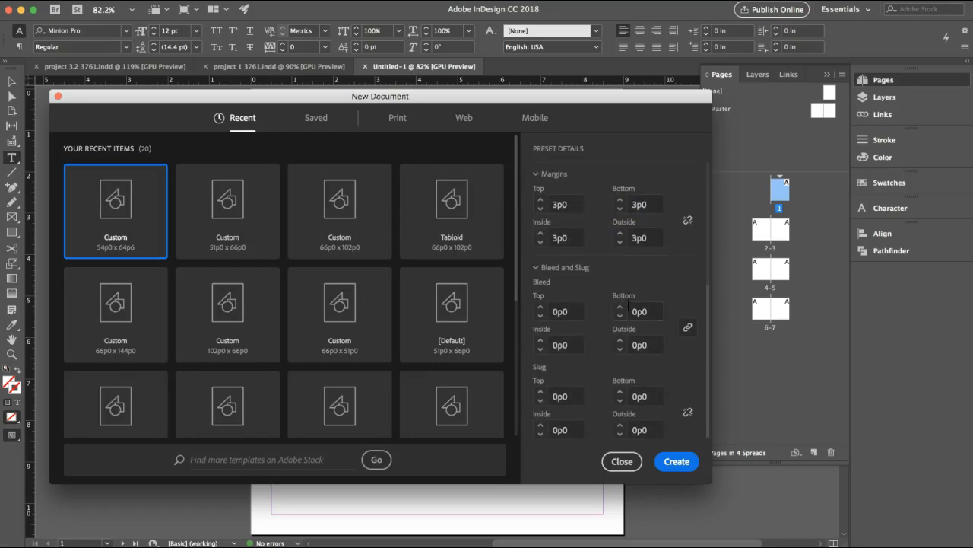
scroll(631, 311, up, 3)
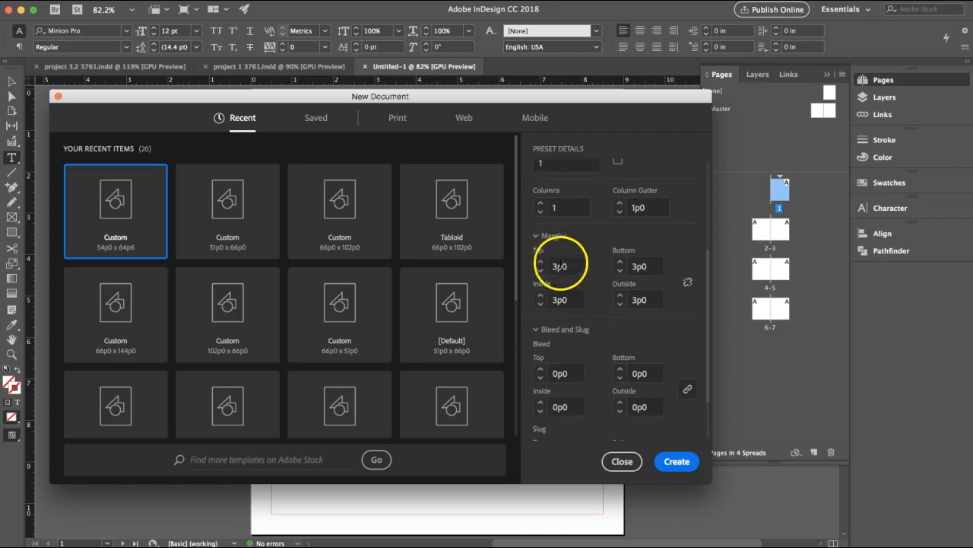
click(529, 262)
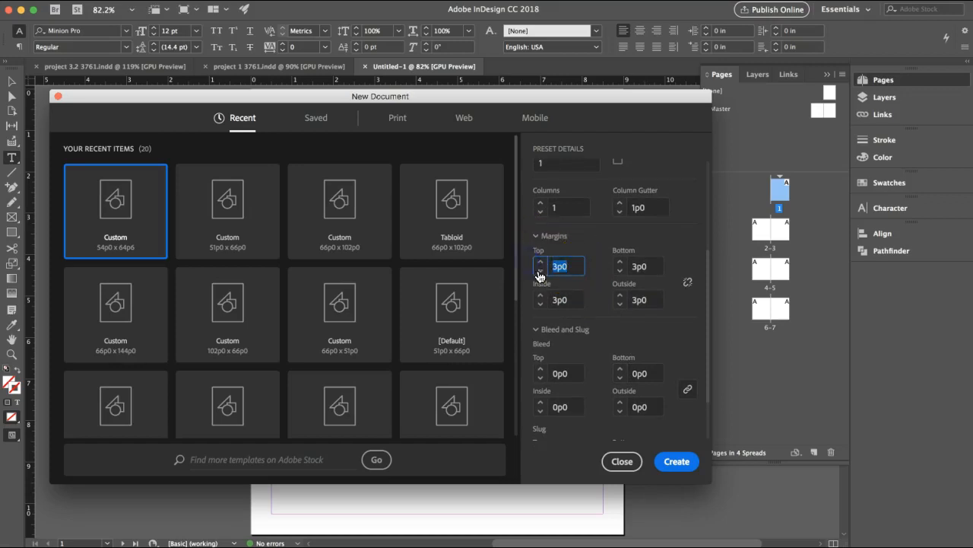
text(0)
Step: Change the second new document's units to inches
click(654, 266)
scroll(623, 251, up, 5)
click(654, 206)
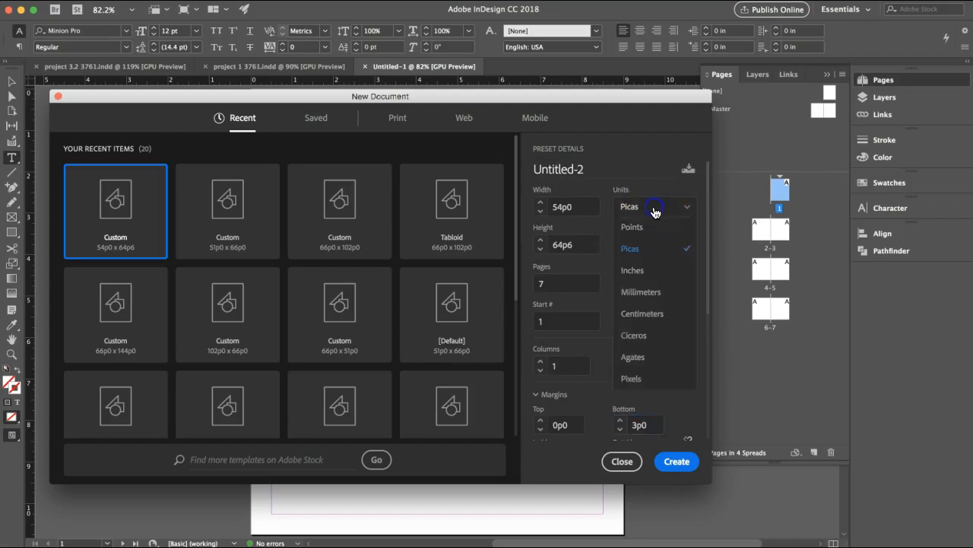
click(650, 272)
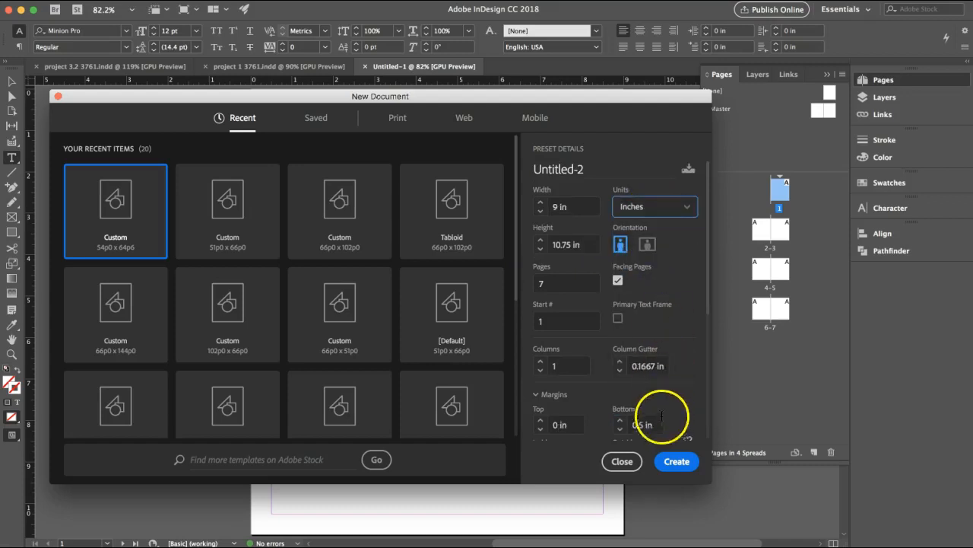
Step: Set the bottom, inside and outside margins to 0 in and create the document
scroll(664, 419, down, 5)
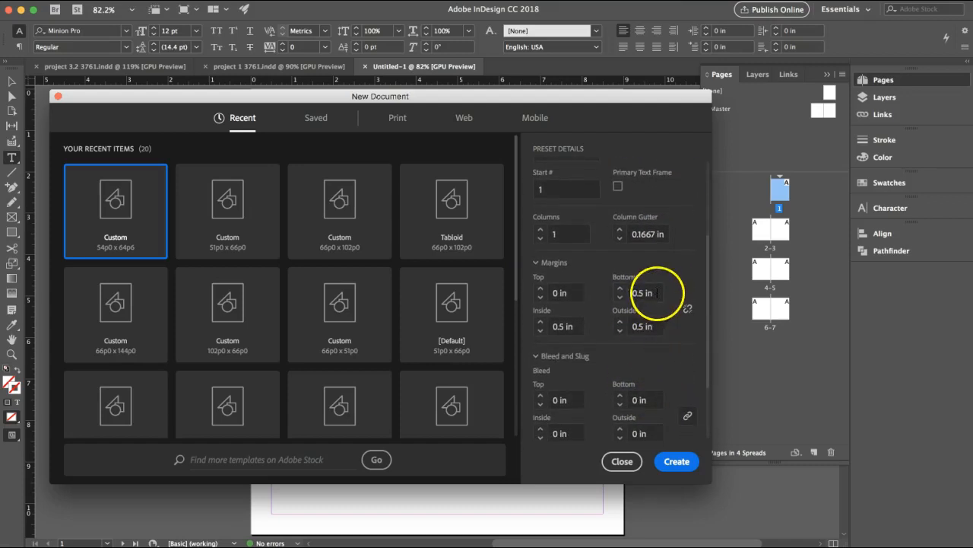
click(645, 293)
text(0)
drag(582, 327, 536, 325)
drag(576, 258, 566, 257)
text(0)
click(651, 256)
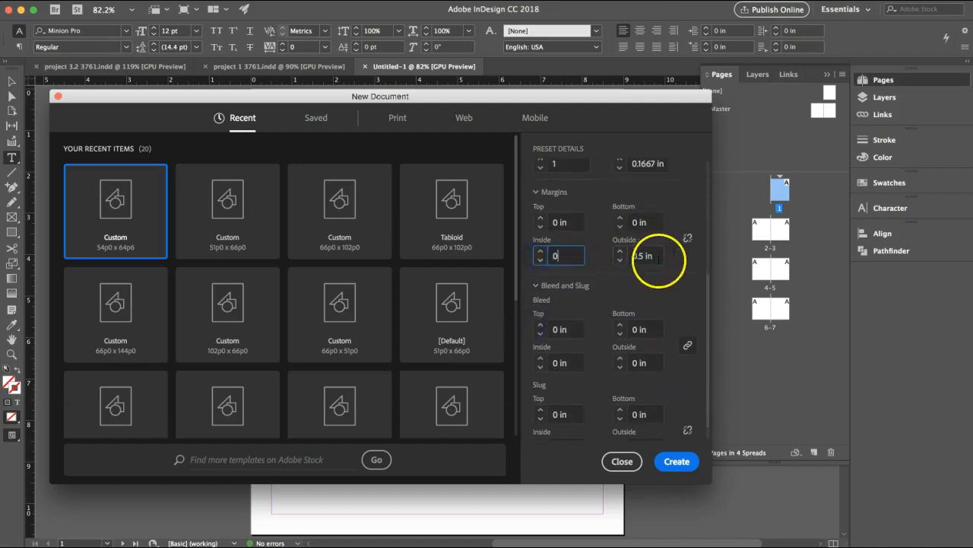
click(647, 237)
double_click(648, 237)
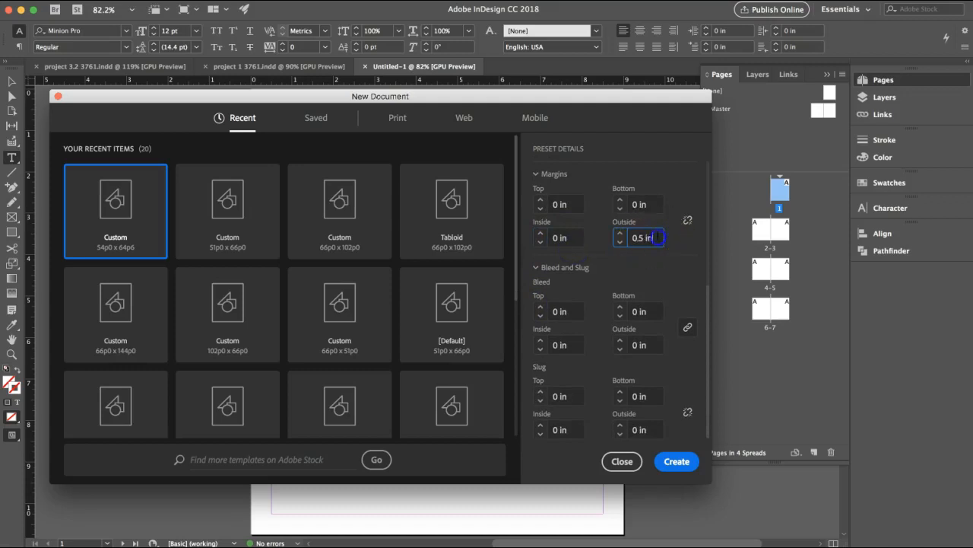
text(0)
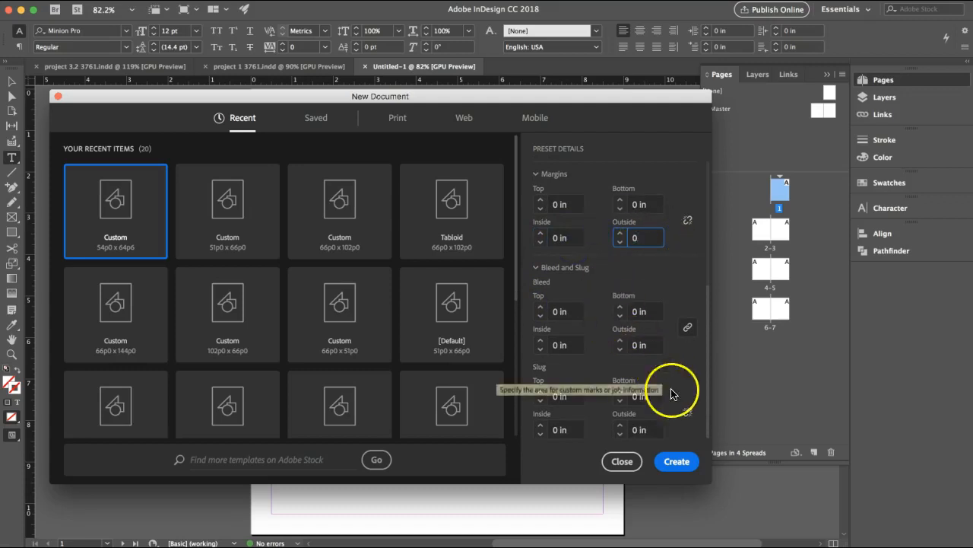
click(691, 462)
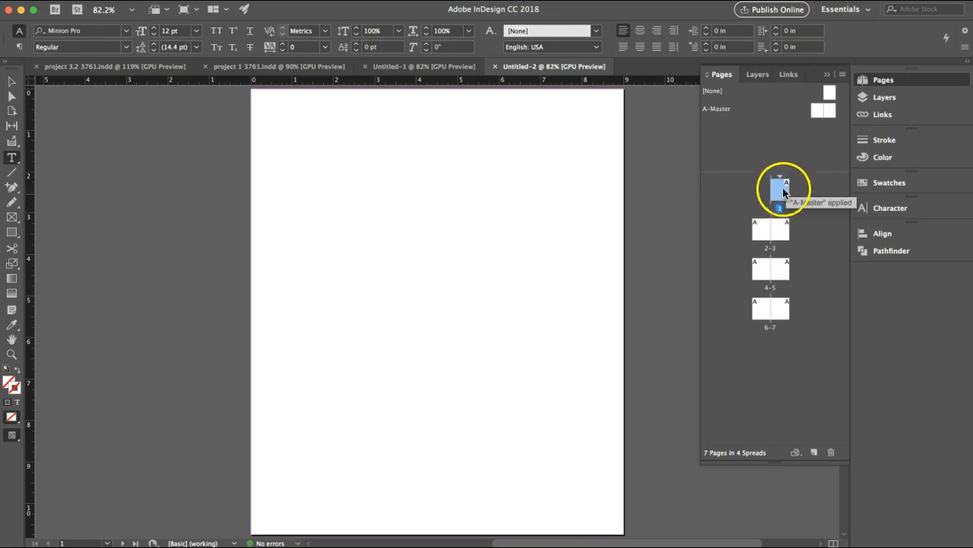
Step: Add a new two-page master with prefix B, named Master, at 9 by 10.75 in
double_click(762, 237)
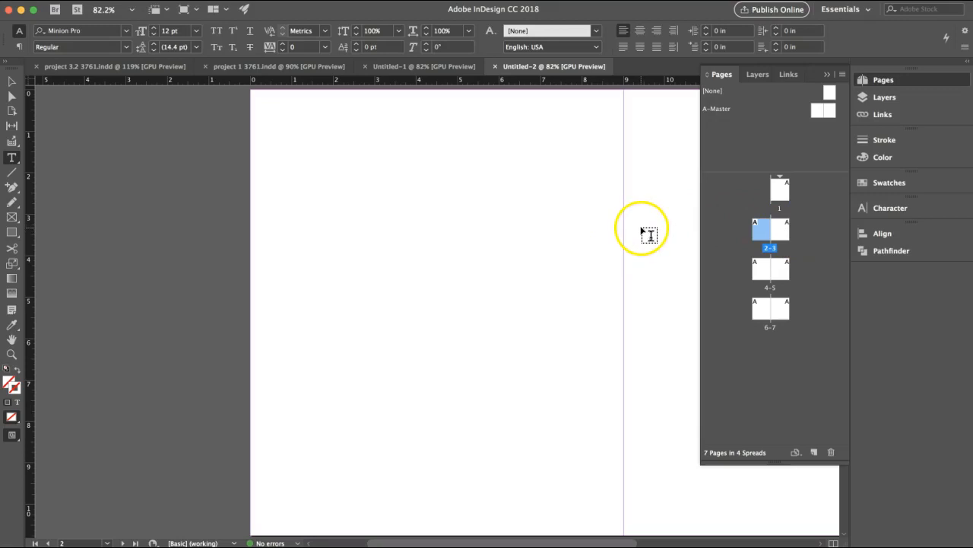
drag(643, 230, 436, 221)
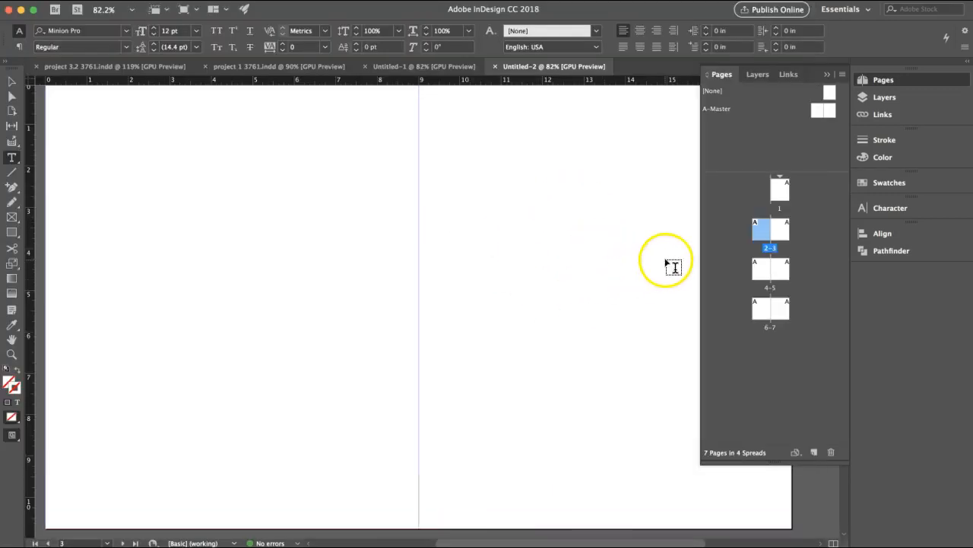
click(842, 75)
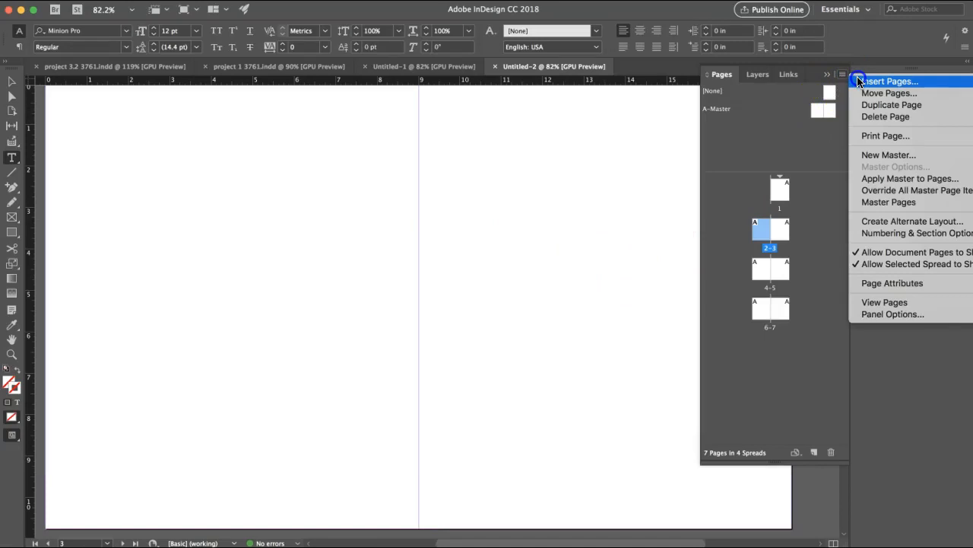
click(882, 155)
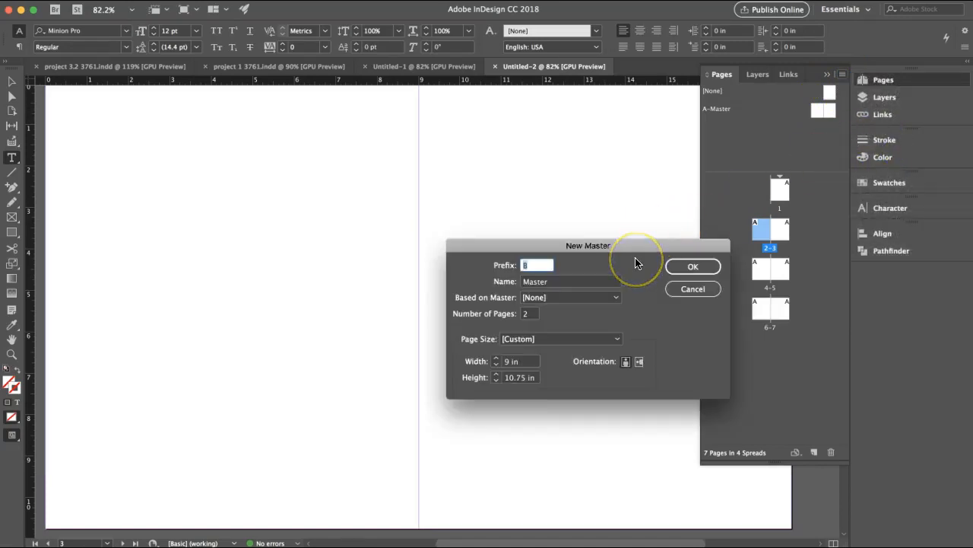
click(681, 266)
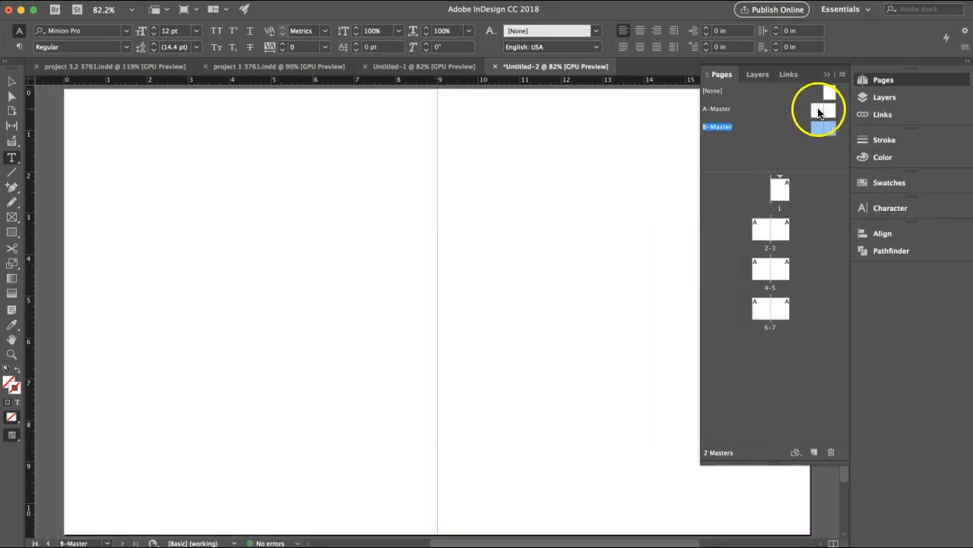
Step: On the left page of A-Master, draw a text frame about 4.9 in wide and 2.3 in high reading "Back"
double_click(821, 109)
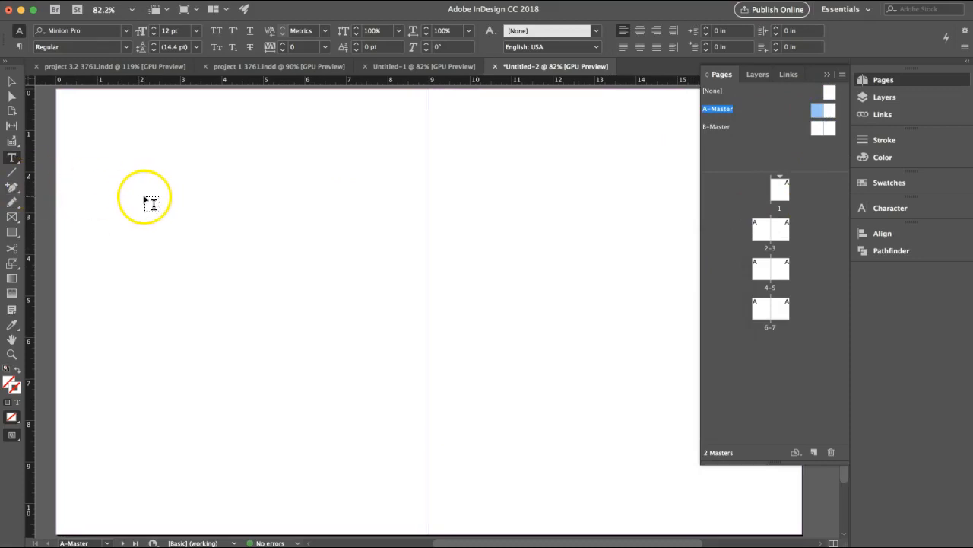
drag(137, 195, 339, 291)
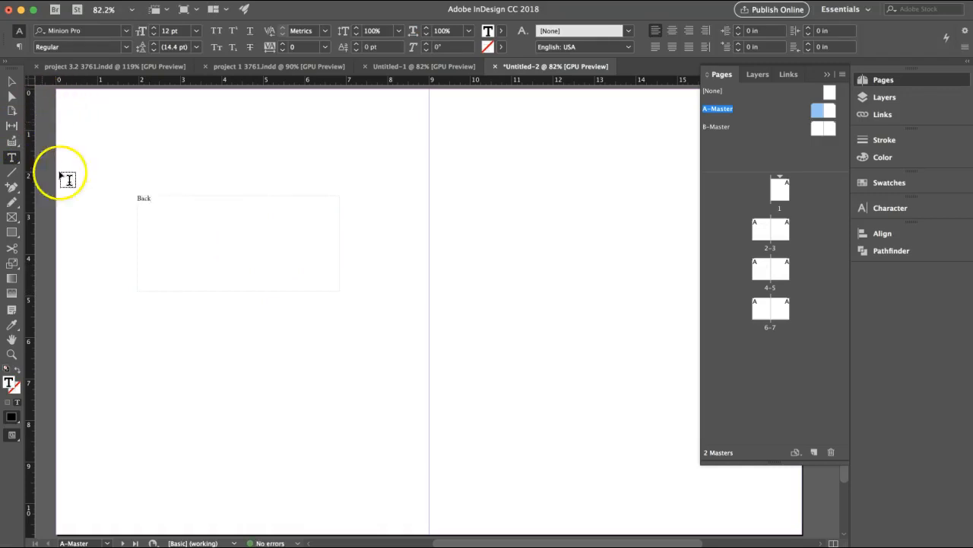
Step: Set the word "Back" on the left page of A-Master to 72 pt
drag(159, 200, 107, 194)
click(122, 194)
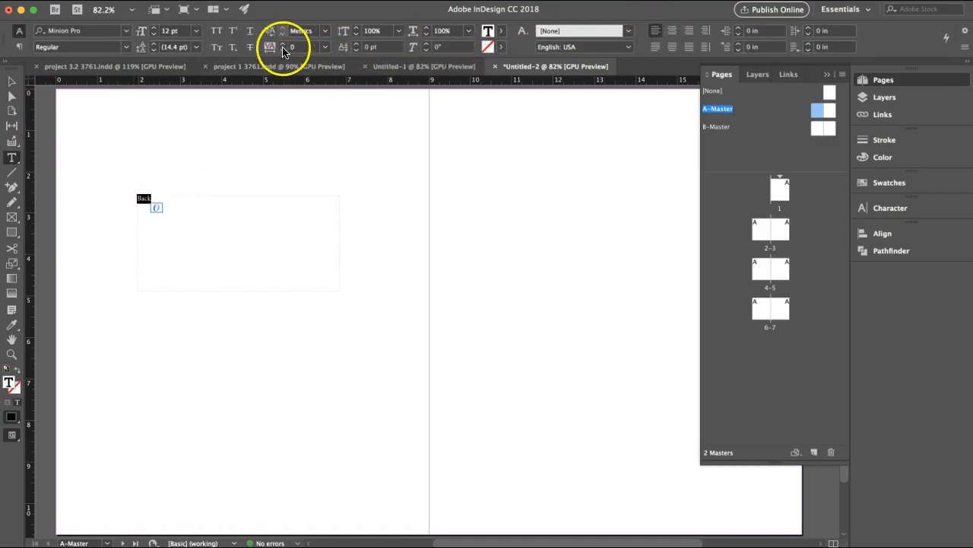
click(196, 31)
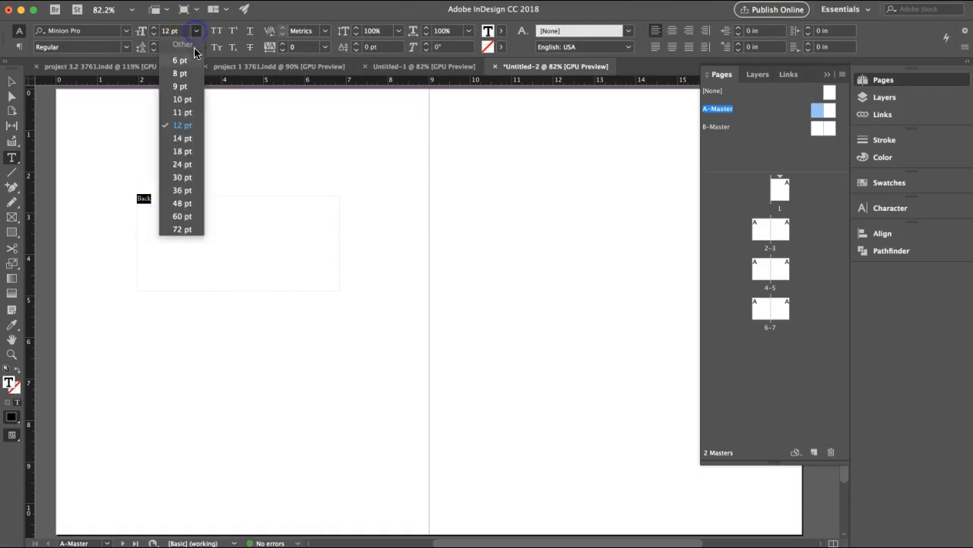
click(184, 229)
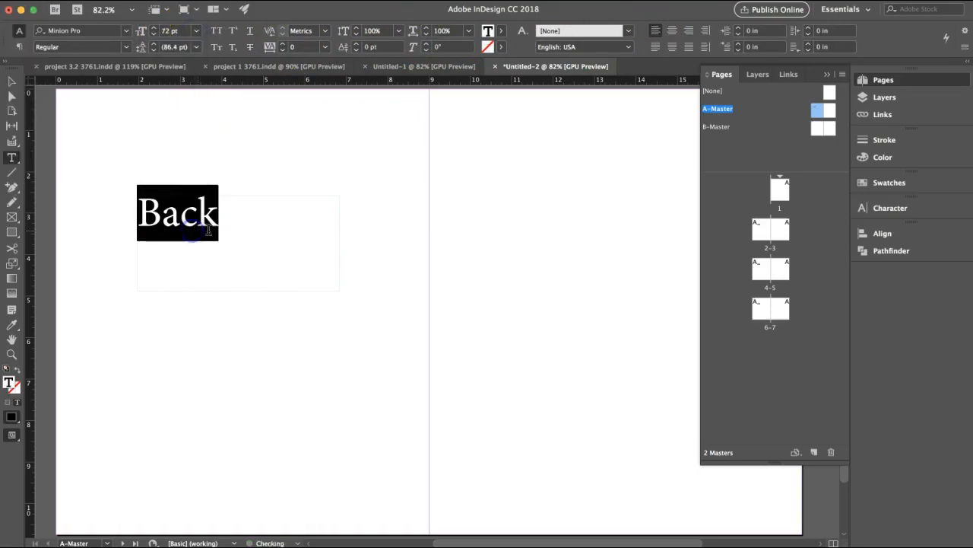
Step: Move the "Back" text frame to about X 3.56 in, Y 3.635 in, nearer the middle of the left page
click(11, 81)
drag(180, 222, 242, 260)
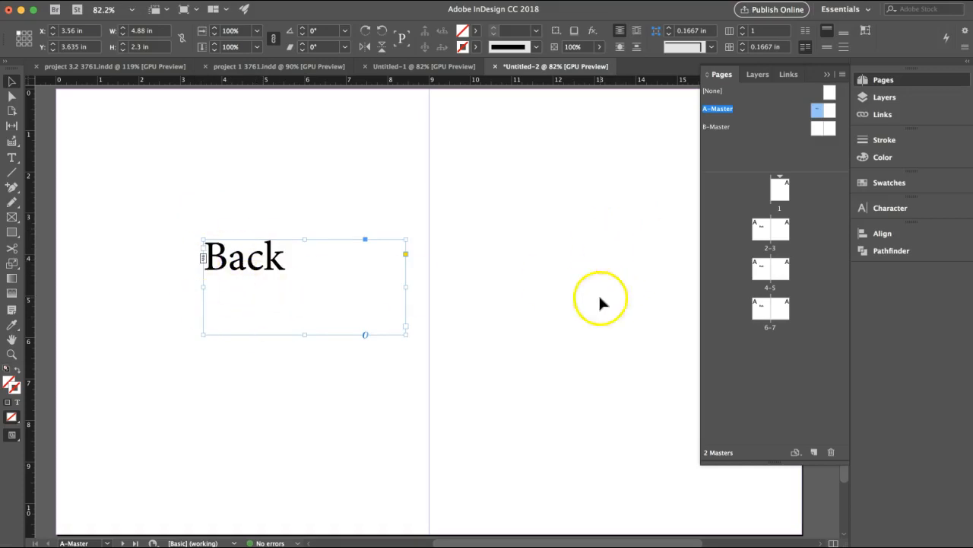
scroll(635, 262, down, 1)
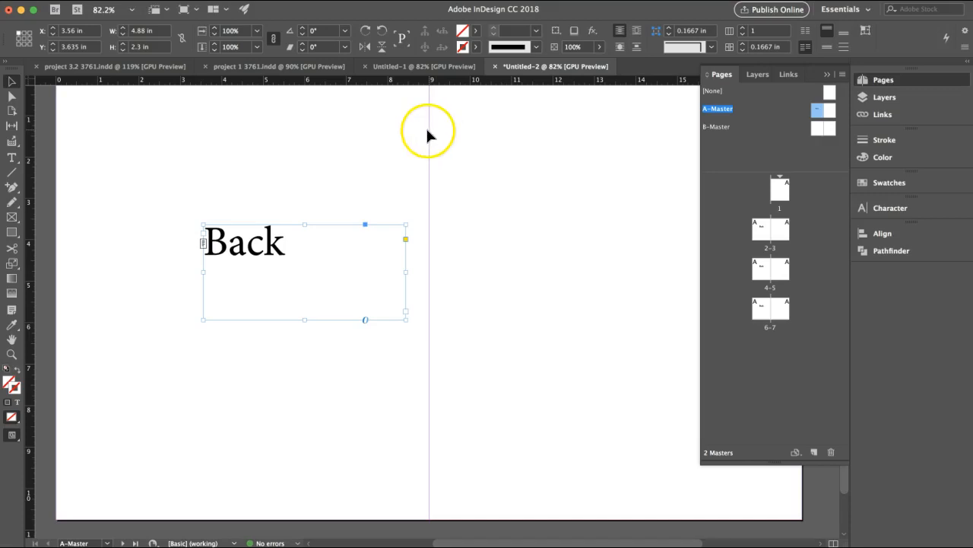
scroll(430, 137, up, 2)
scroll(429, 140, down, 1)
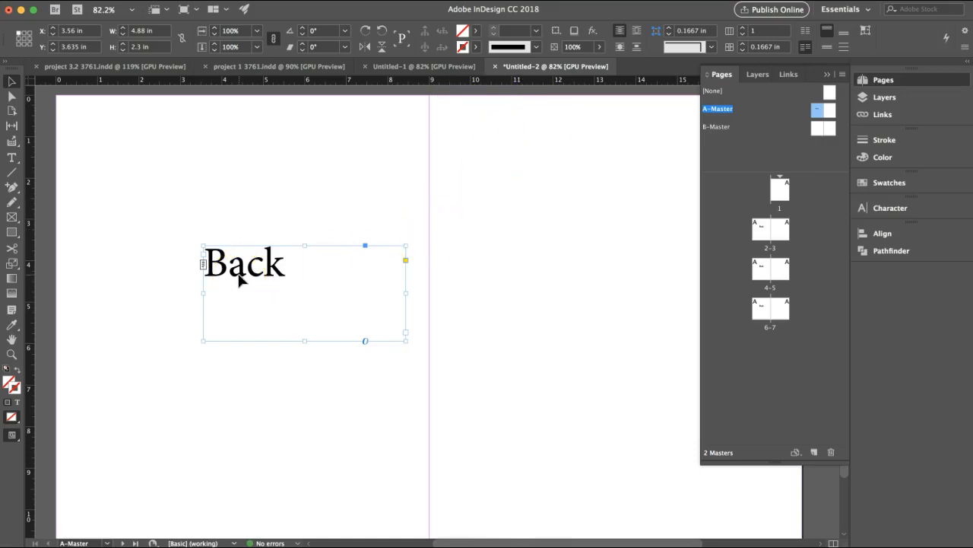
Step: Copy the "Back" frame straight across to the right page, at about X 12.16 in, and change its text to "Cover"
drag(239, 280, 582, 282)
click(12, 157)
click(641, 267)
drag(641, 268, 525, 262)
text(Clo)
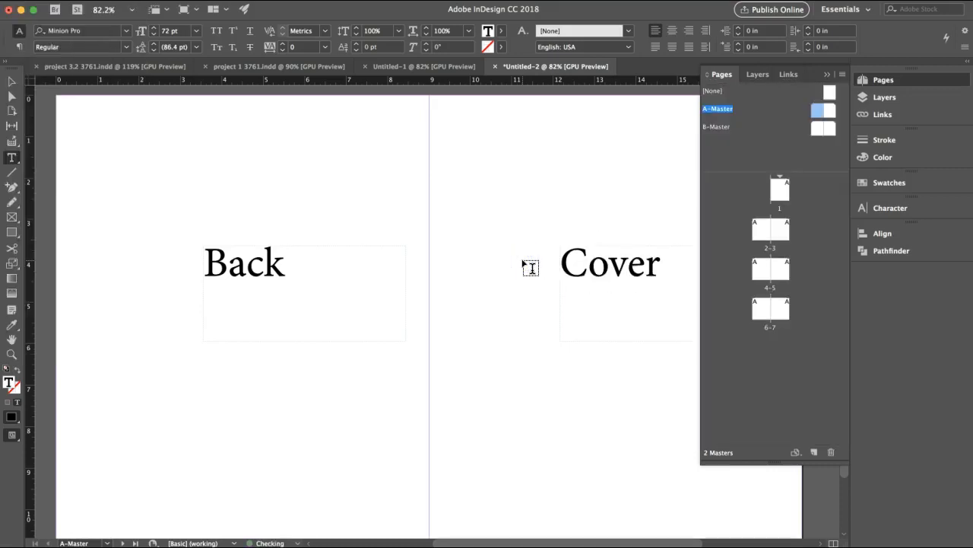
Step: On A-Master, add a vertical guide about 0.5 in from the left edge and horizontal guides about 0.5 in below both pages' top edges
key(super+minus)
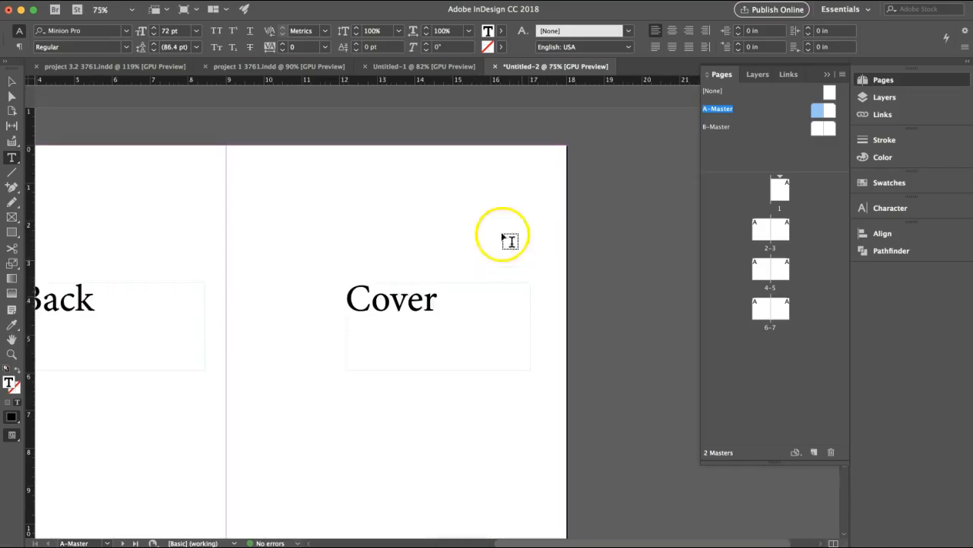
click(11, 80)
drag(217, 196, 382, 177)
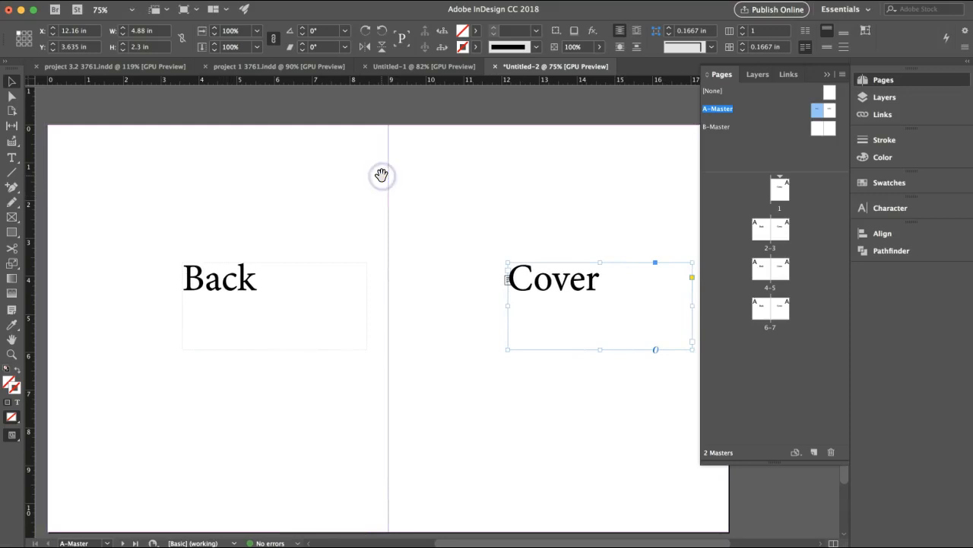
key(super+minus)
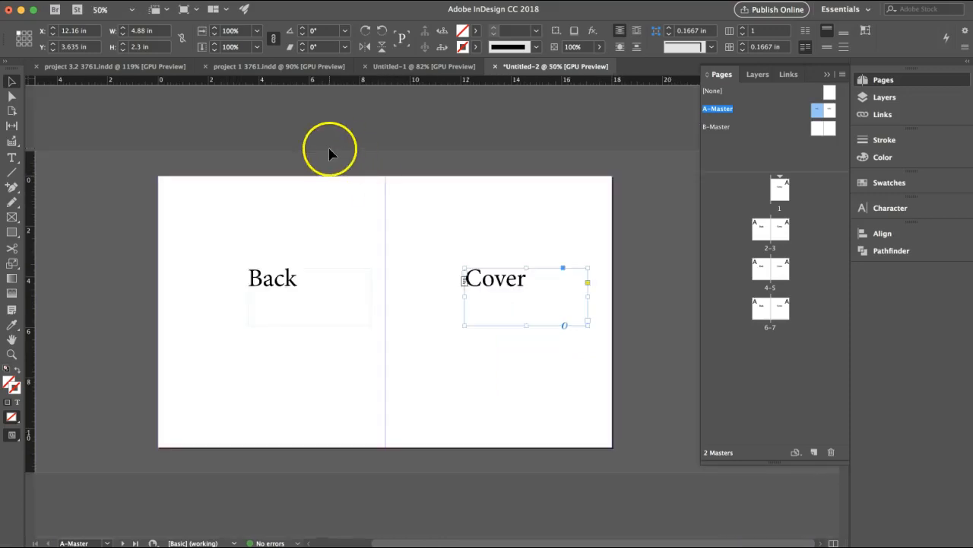
drag(31, 192, 169, 188)
drag(264, 80, 266, 189)
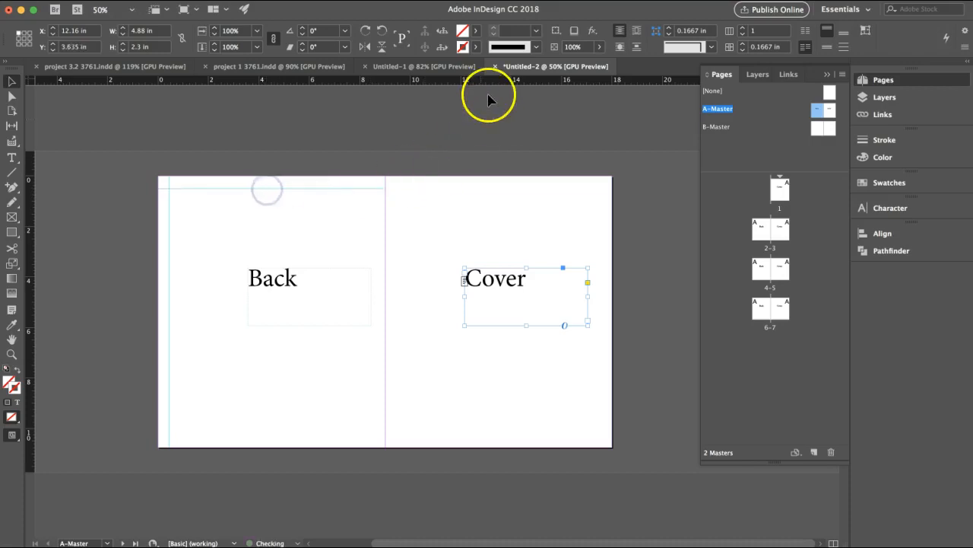
drag(486, 82, 484, 189)
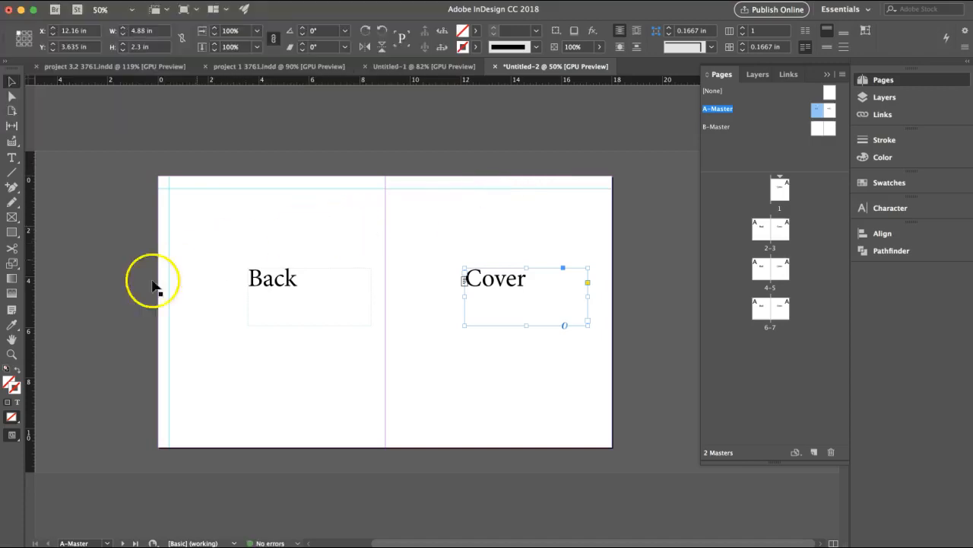
Step: Add vertical guides on A-Master about 0.5 in to either side of the spine, at about 8.5 in and 9.5 in
drag(31, 313, 372, 308)
drag(30, 282, 402, 300)
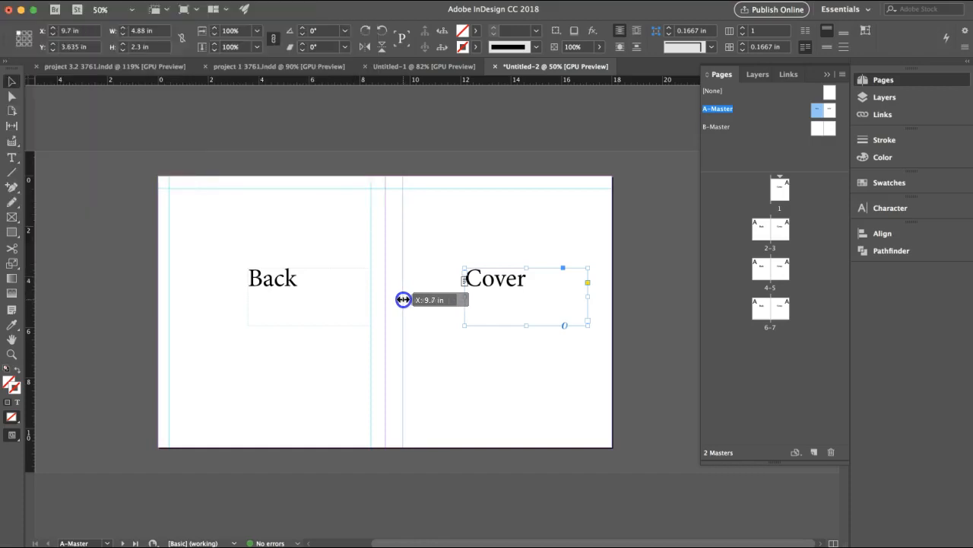
drag(403, 300, 398, 298)
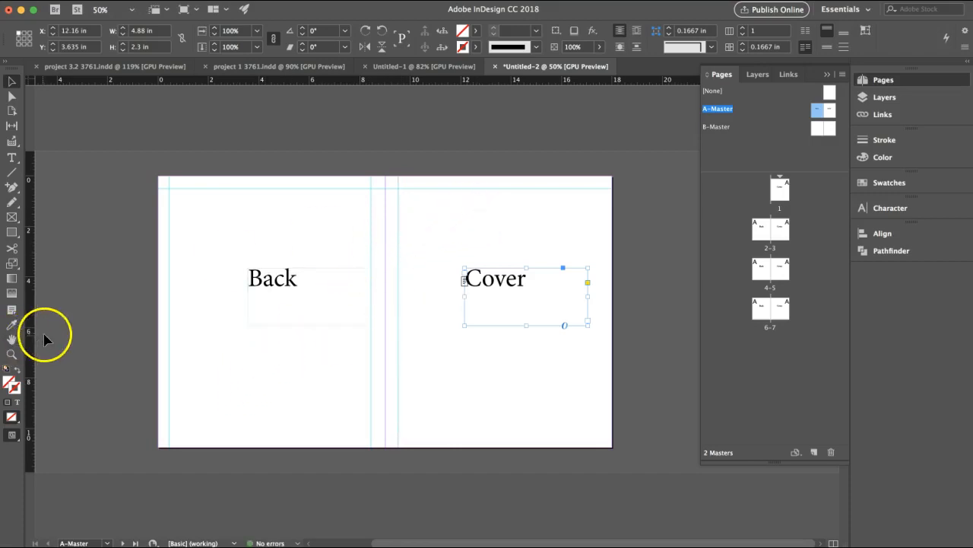
Step: Add a vertical guide at about 17.5 in on A-Master and horizontal guides at about 10 in on both pages
drag(32, 325, 600, 319)
drag(495, 79, 497, 430)
drag(281, 82, 279, 429)
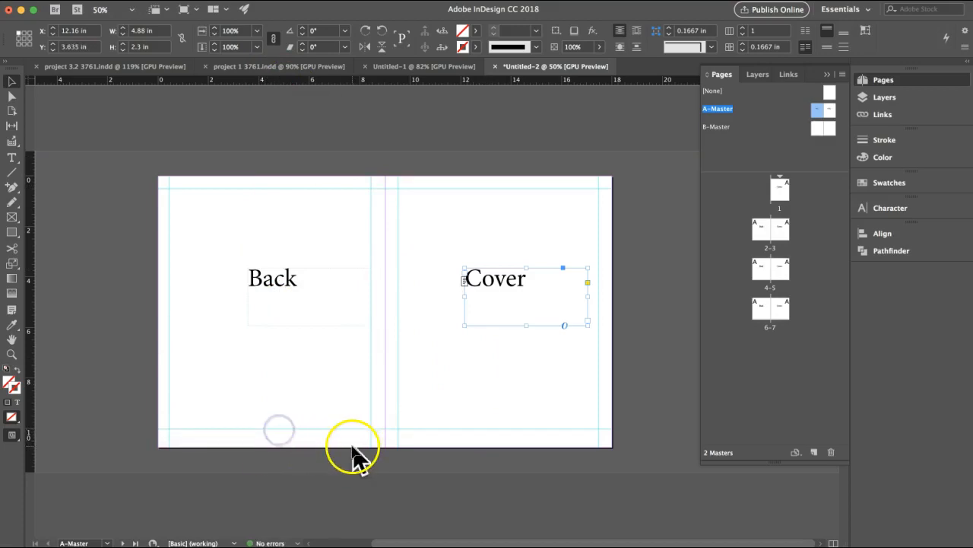
Step: Open the B-Master spread and add a vertical guide at about 0.5 in and a horizontal guide at about 0.475 in on its left page
double_click(820, 131)
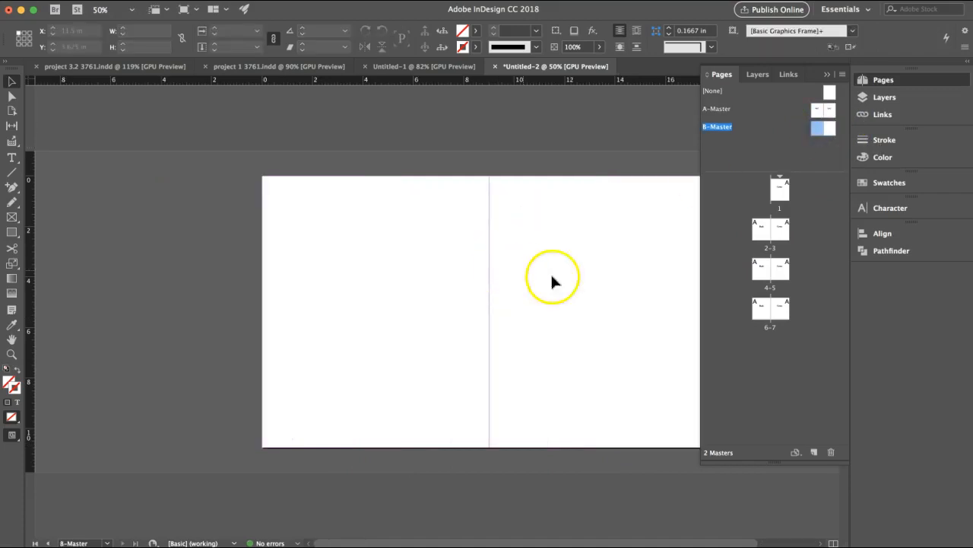
drag(587, 275, 483, 253)
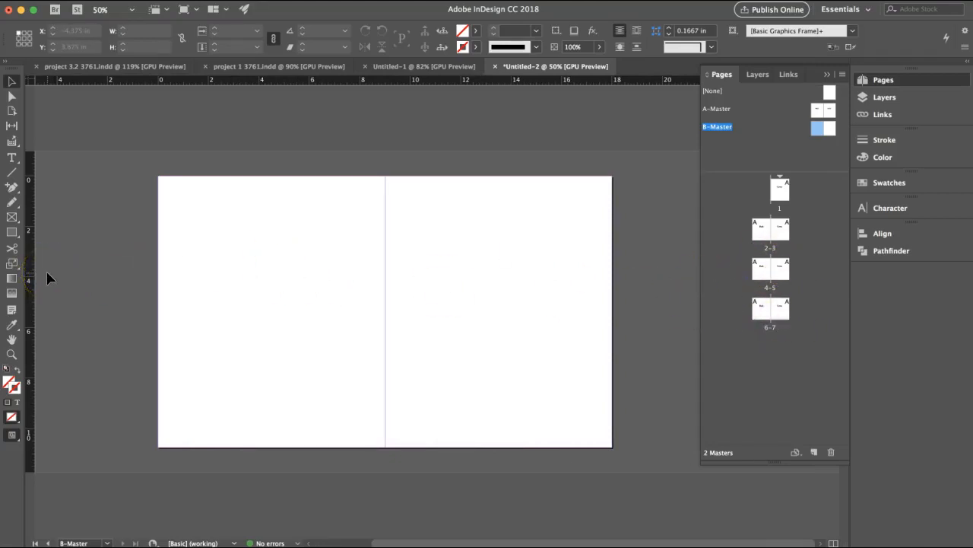
key(super+equal)
drag(47, 278, 141, 269)
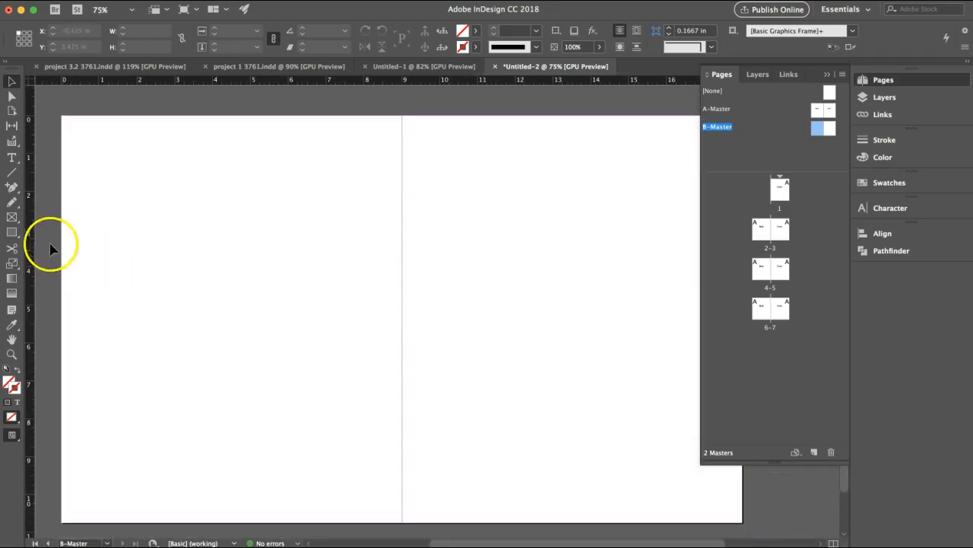
drag(32, 236, 81, 236)
drag(157, 82, 155, 135)
Step: Add vertical guides at about 8.24, 9.75 and 17.5 in on B-Master, plus a horizontal guide at 0.475 in on its right page
drag(35, 165, 372, 198)
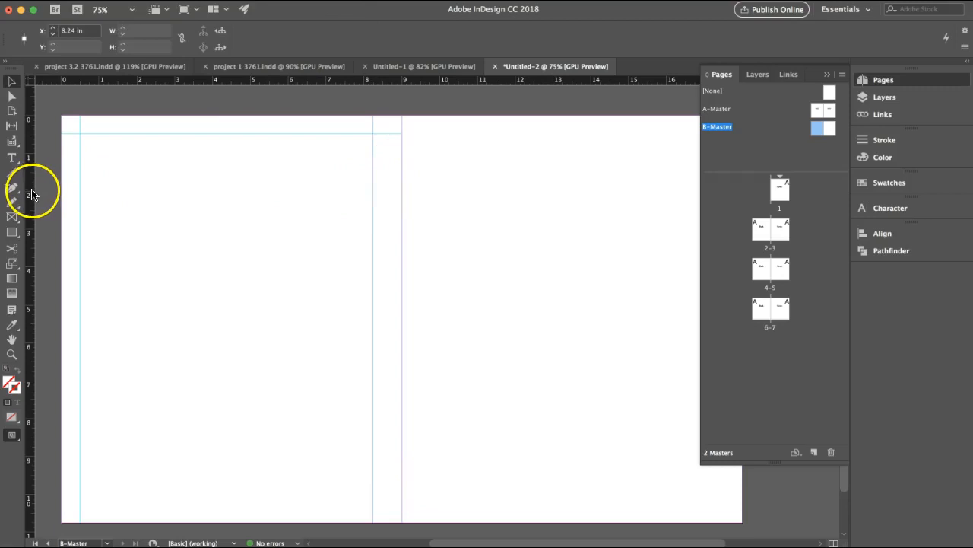
drag(35, 190, 430, 176)
drag(494, 79, 494, 134)
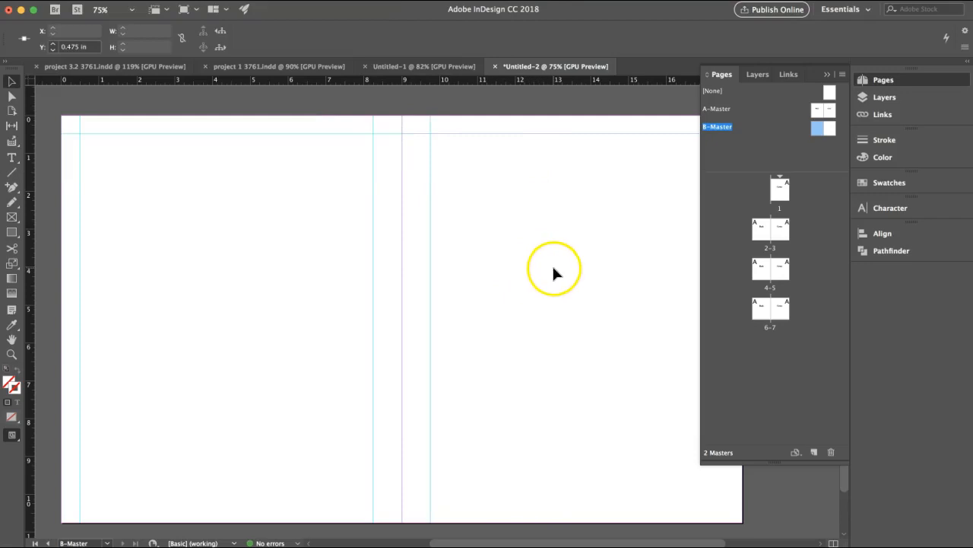
drag(565, 230, 437, 226)
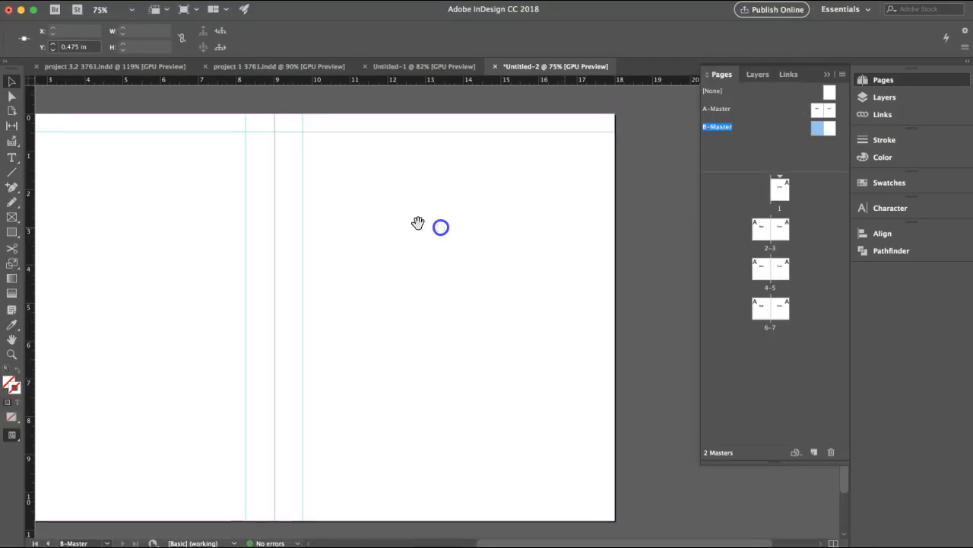
drag(30, 238, 595, 263)
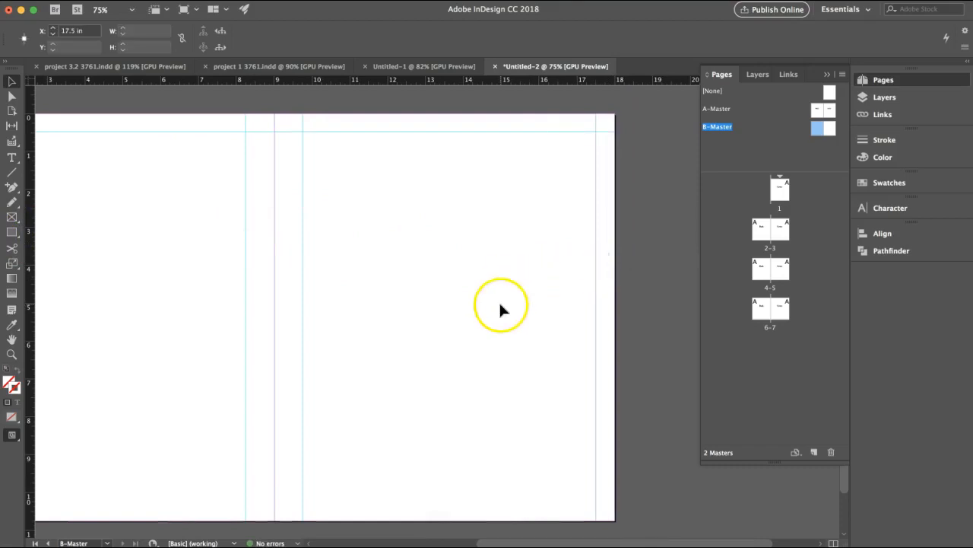
Step: Add a horizontal guide at 10 in near the bottom of each B-Master page
drag(451, 293, 602, 263)
drag(311, 397, 312, 411)
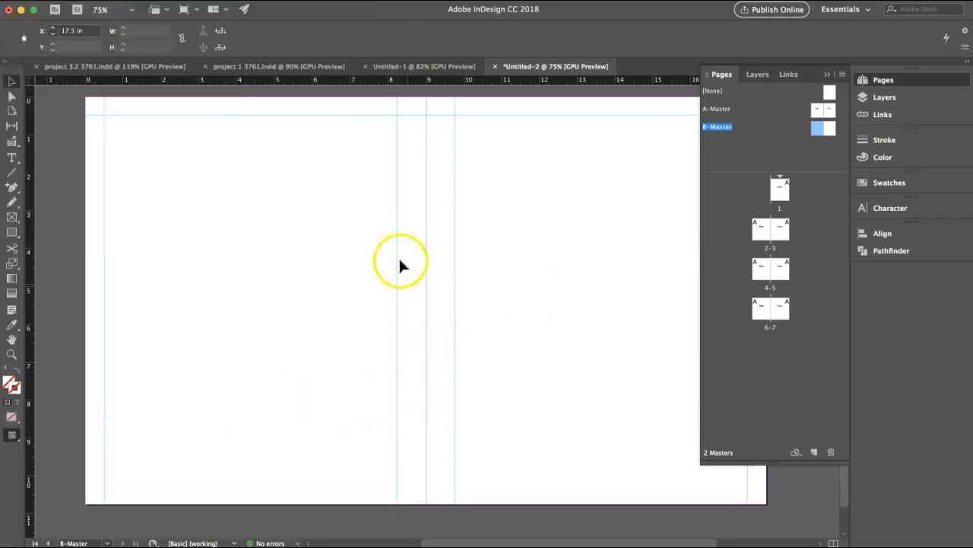
drag(372, 81, 358, 476)
drag(560, 81, 532, 476)
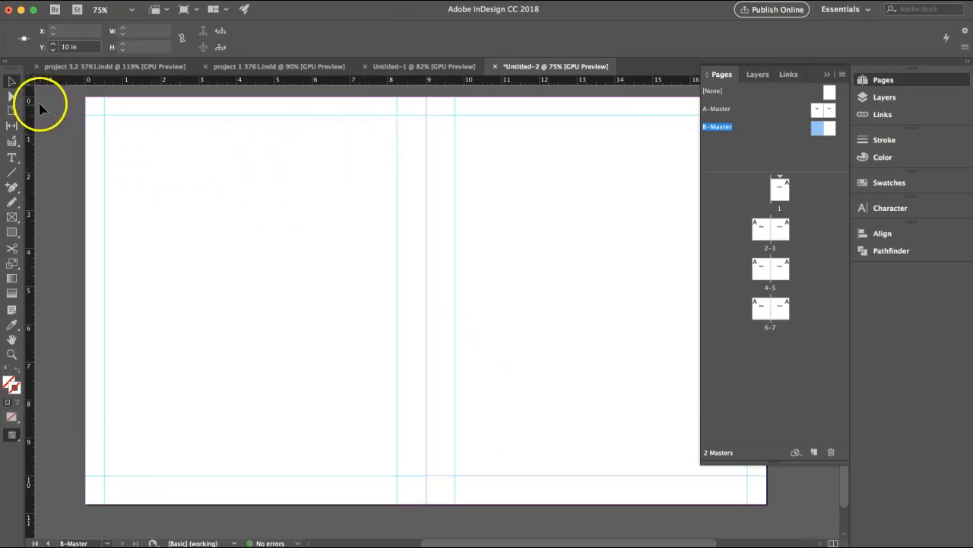
Step: Reset the ruler origin to the left page's top-left guide intersection and add vertical guides at 3.76 in and about 4 in
drag(27, 84, 103, 114)
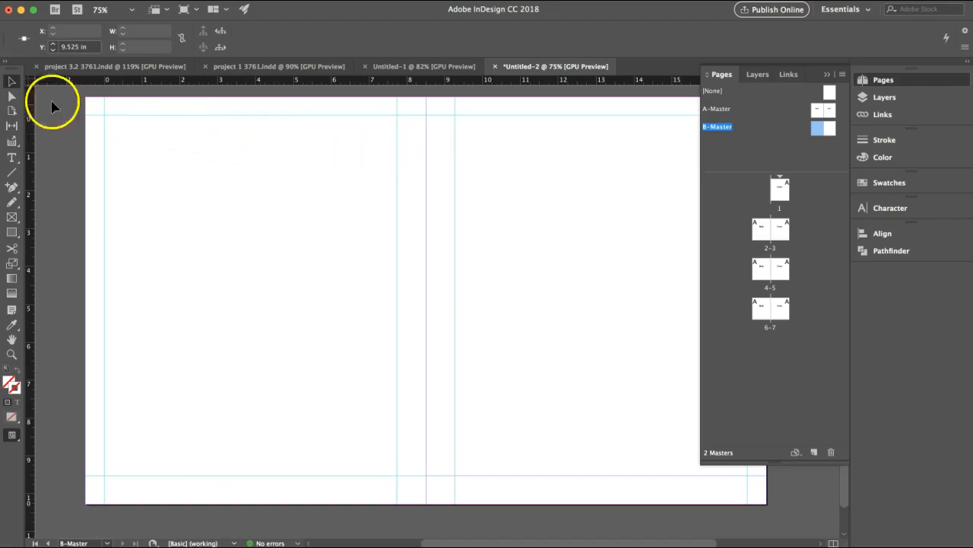
drag(28, 82, 102, 112)
drag(102, 113, 102, 114)
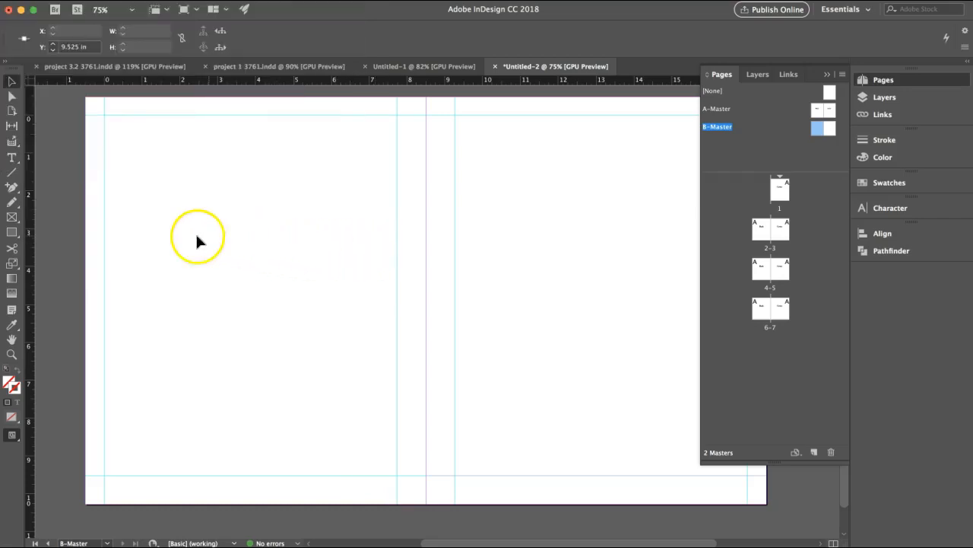
drag(32, 178, 246, 180)
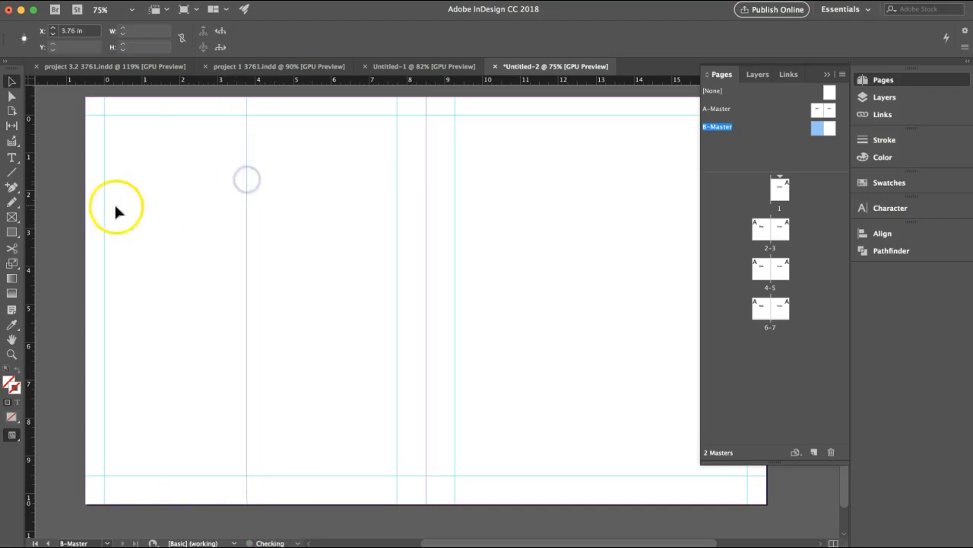
drag(29, 202, 255, 212)
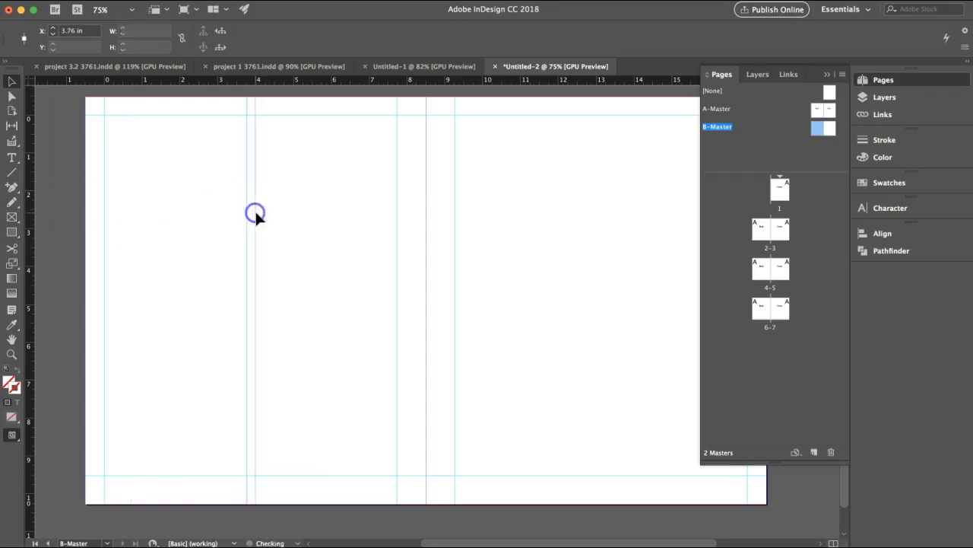
Step: Move the ruler origin to the right page's top-left guide intersection and add vertical guides at 3.74 in and 4 in
drag(29, 79, 256, 113)
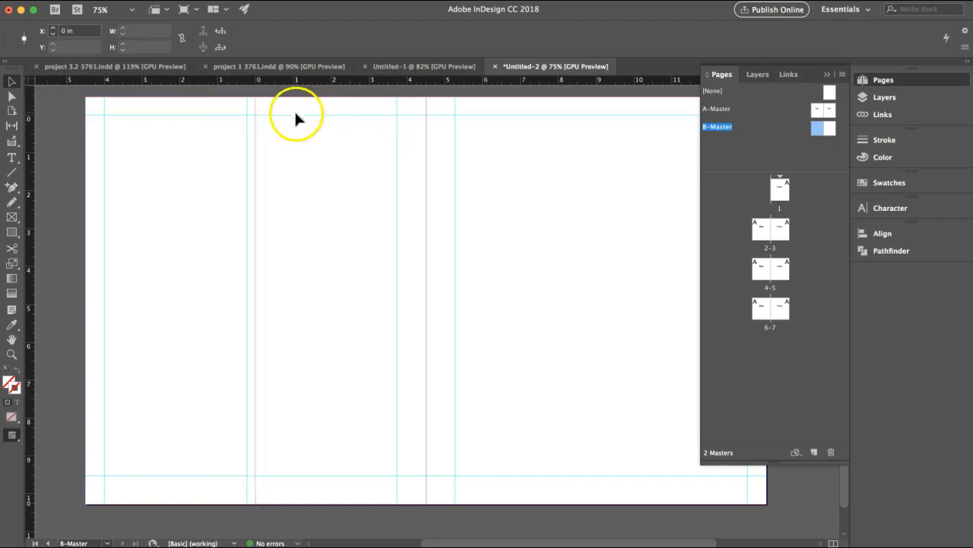
drag(28, 79, 455, 116)
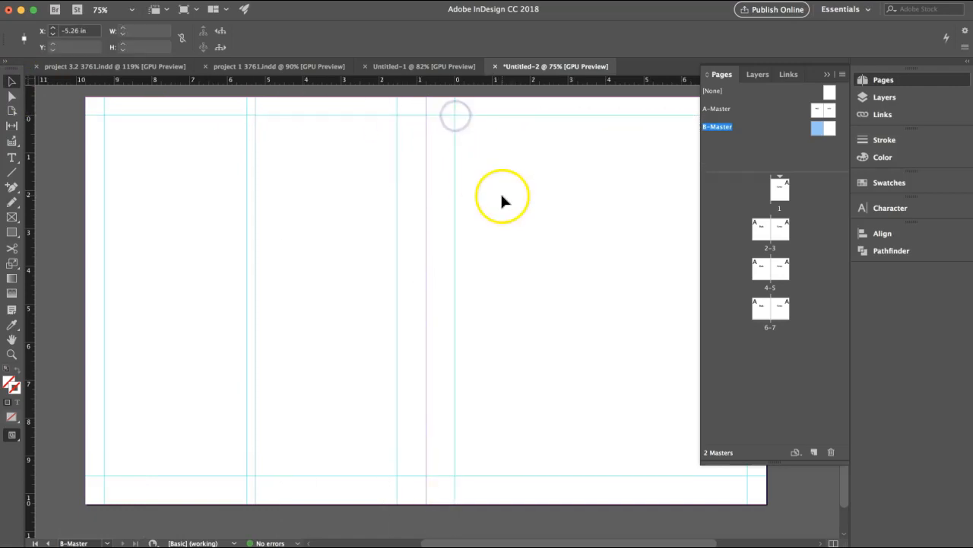
drag(524, 208, 393, 218)
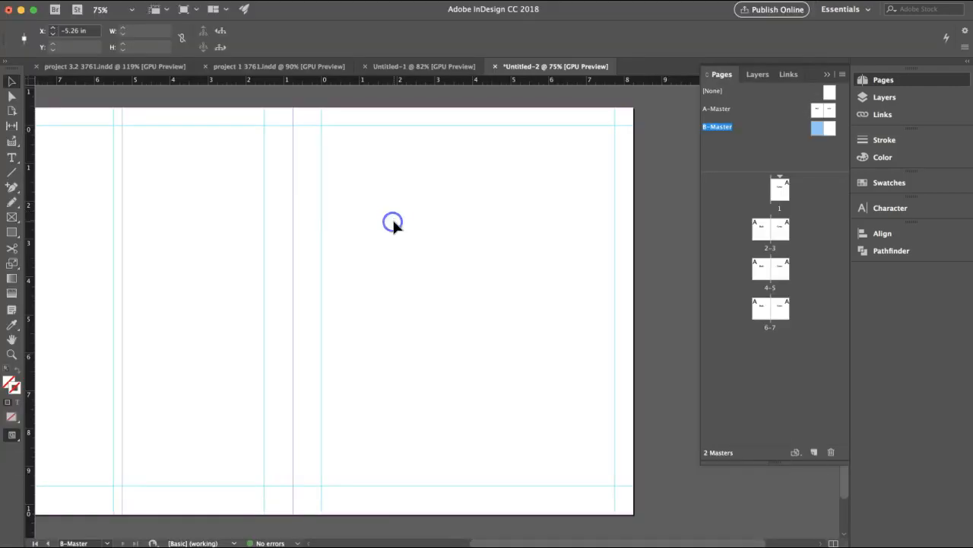
drag(28, 162, 463, 188)
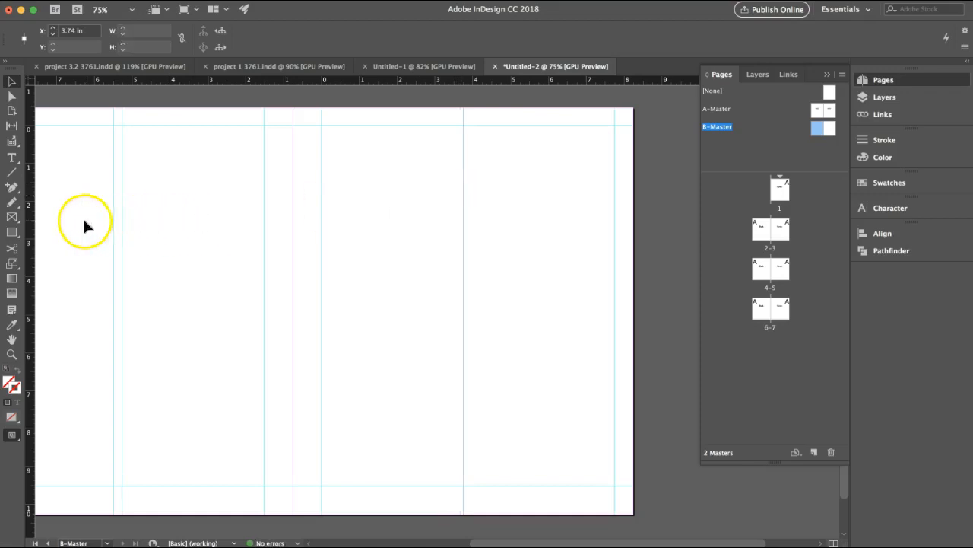
drag(35, 220, 473, 219)
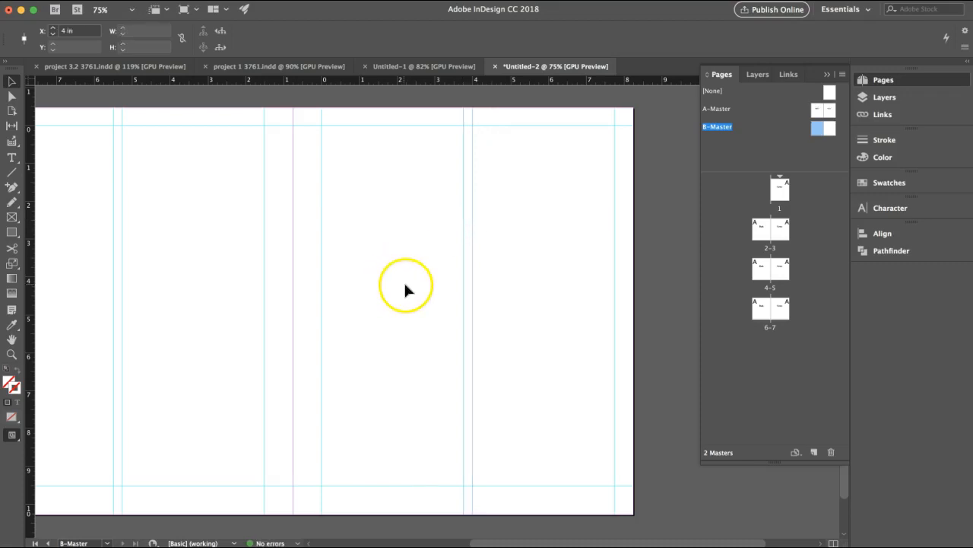
Step: Add a horizontal guide at 2.5 in across each of the two B-Master pages
drag(404, 294, 489, 295)
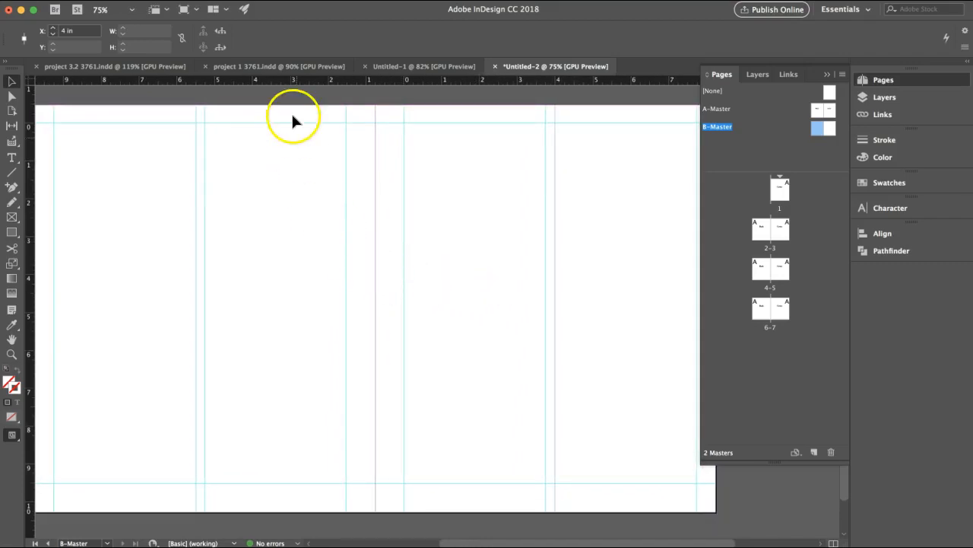
drag(289, 84, 289, 218)
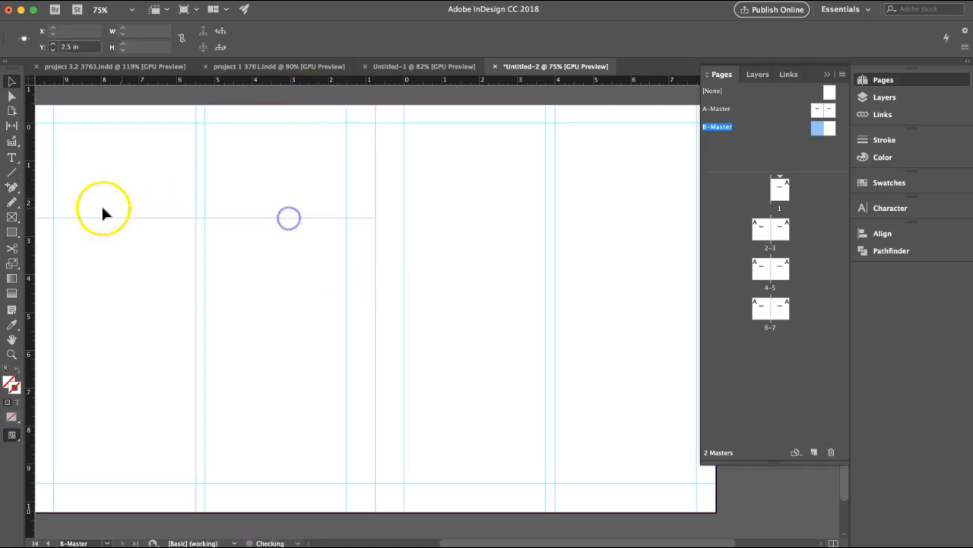
drag(561, 83, 558, 217)
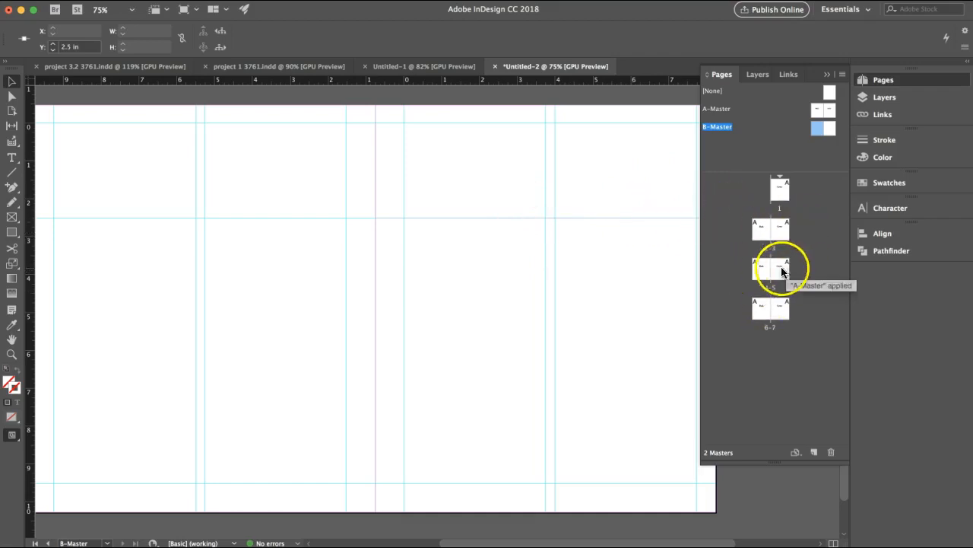
Step: Apply B-Master to pages 4 through 7, leaving the earlier pages on A-Master
drag(818, 144, 762, 265)
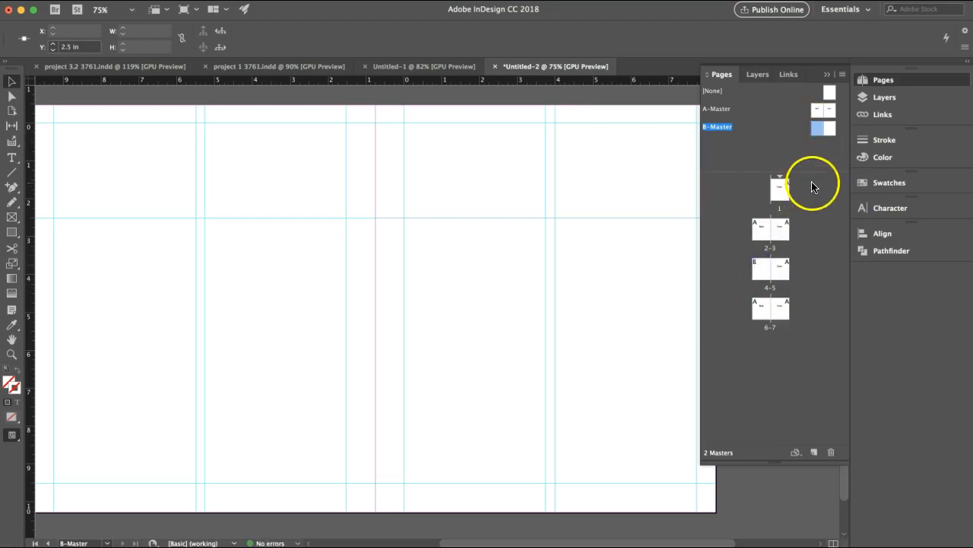
drag(829, 130, 783, 266)
drag(828, 131, 784, 307)
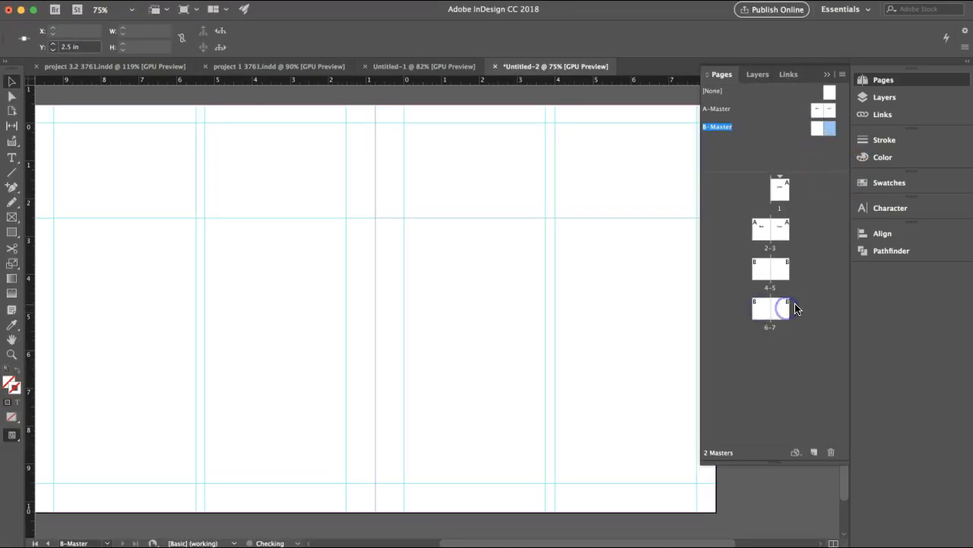
Step: Open spreads 2-3 and 4-5 to check the guides and labels inherited from their master pages
double_click(766, 231)
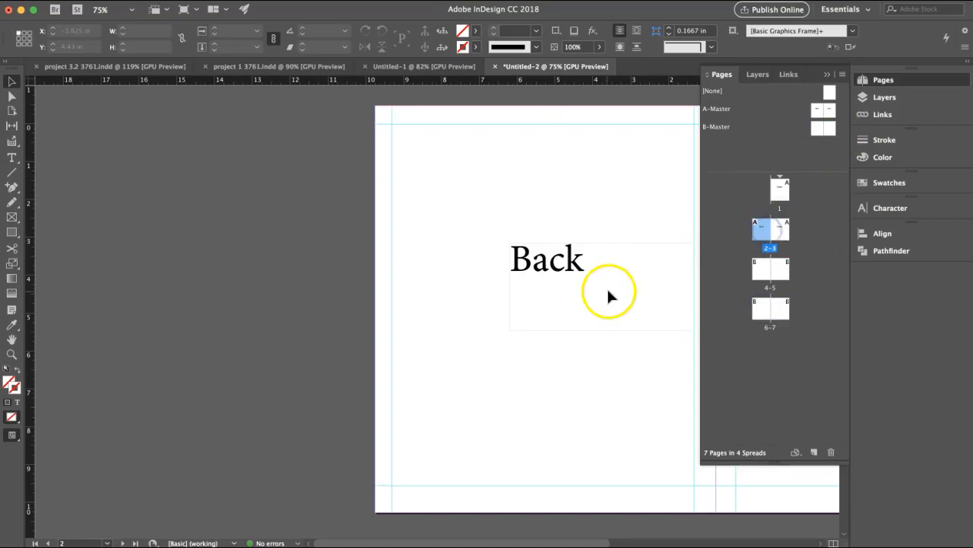
drag(617, 295, 357, 293)
double_click(771, 259)
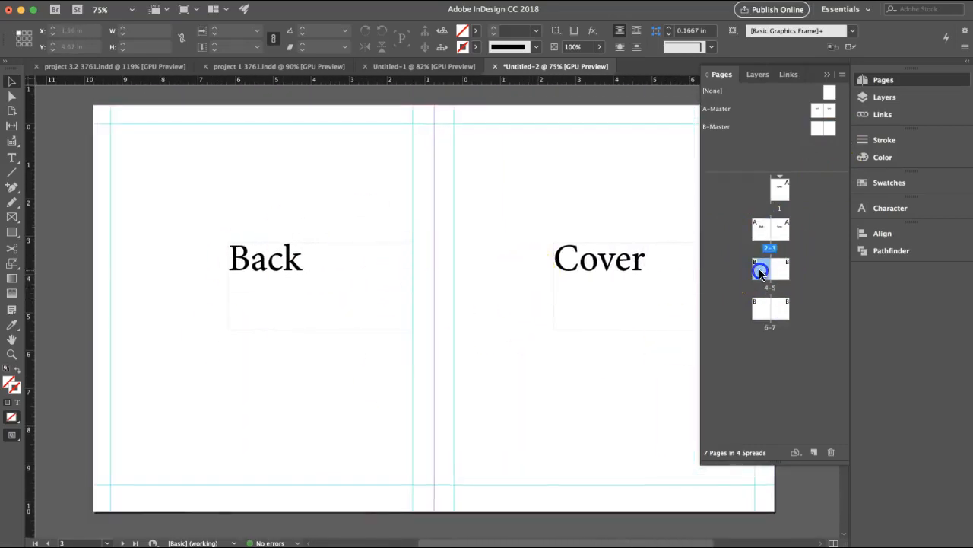
drag(662, 299, 352, 305)
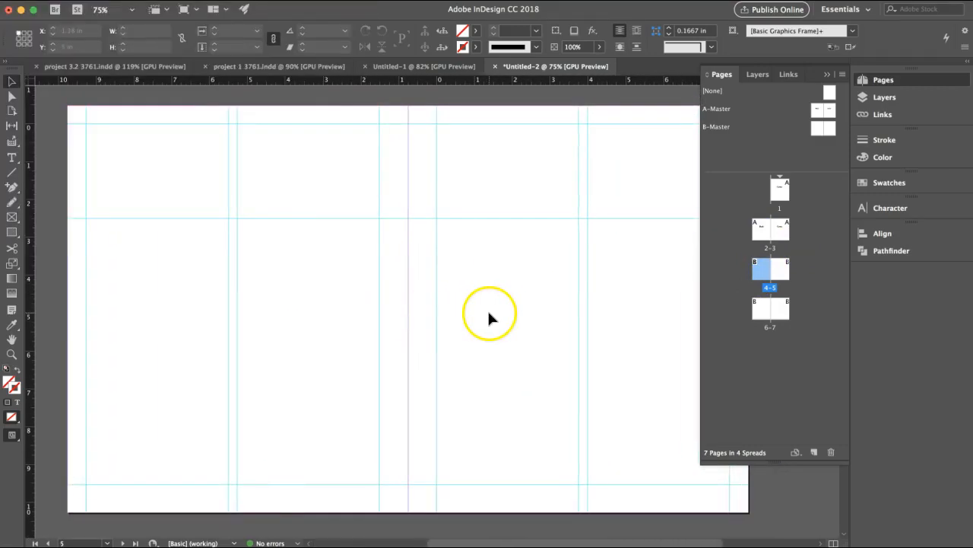